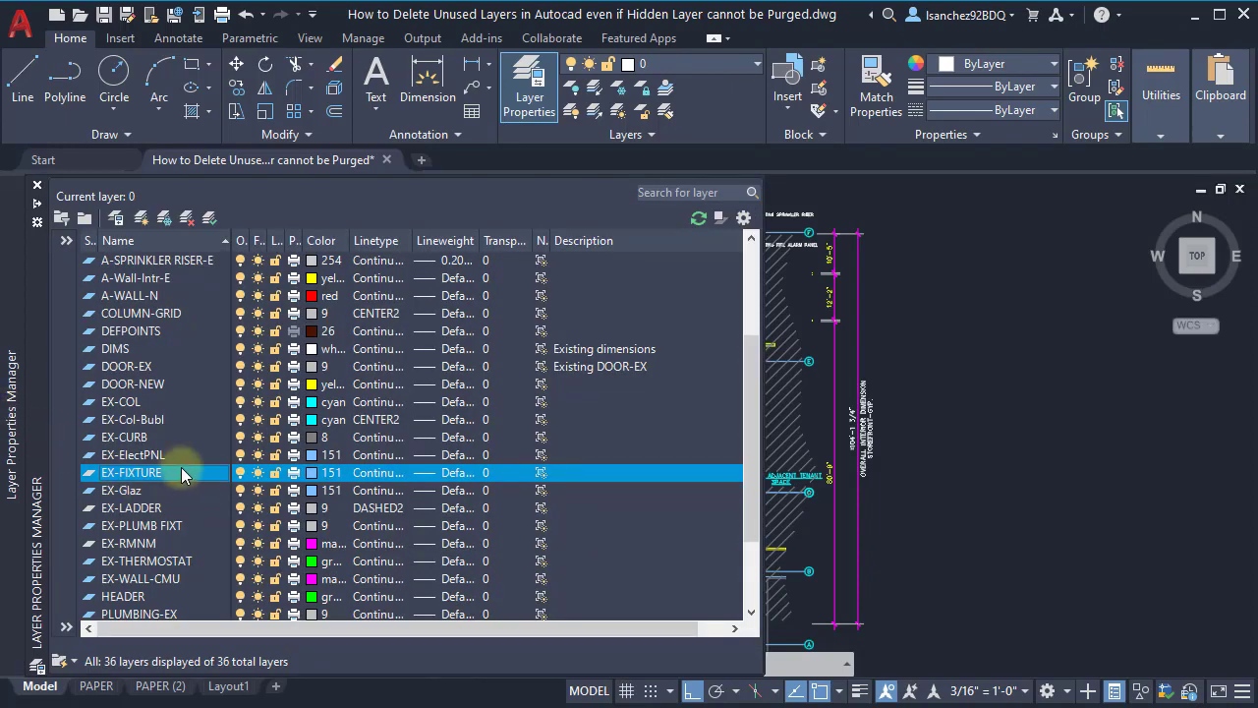
Attempt to delete the EX-FIXTURE layer, then dismiss the Layer - Not Deleted warning.
right_click(181, 472)
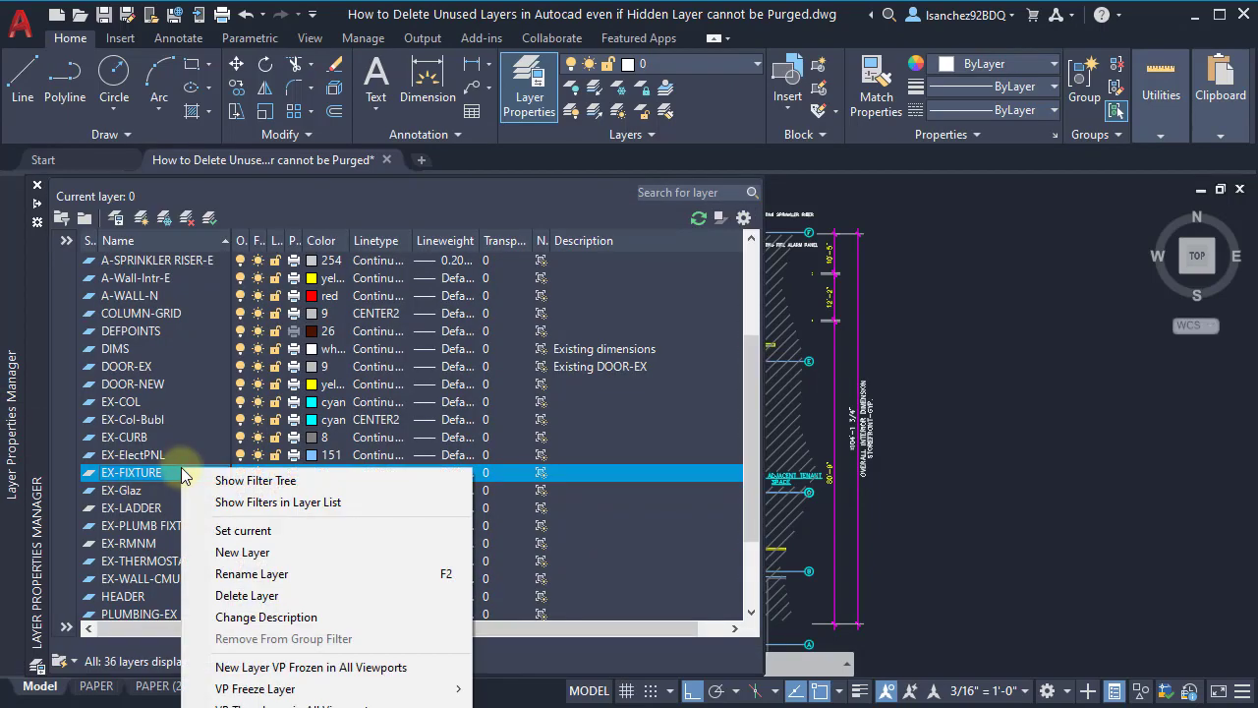
click(247, 593)
drag(907, 404, 619, 307)
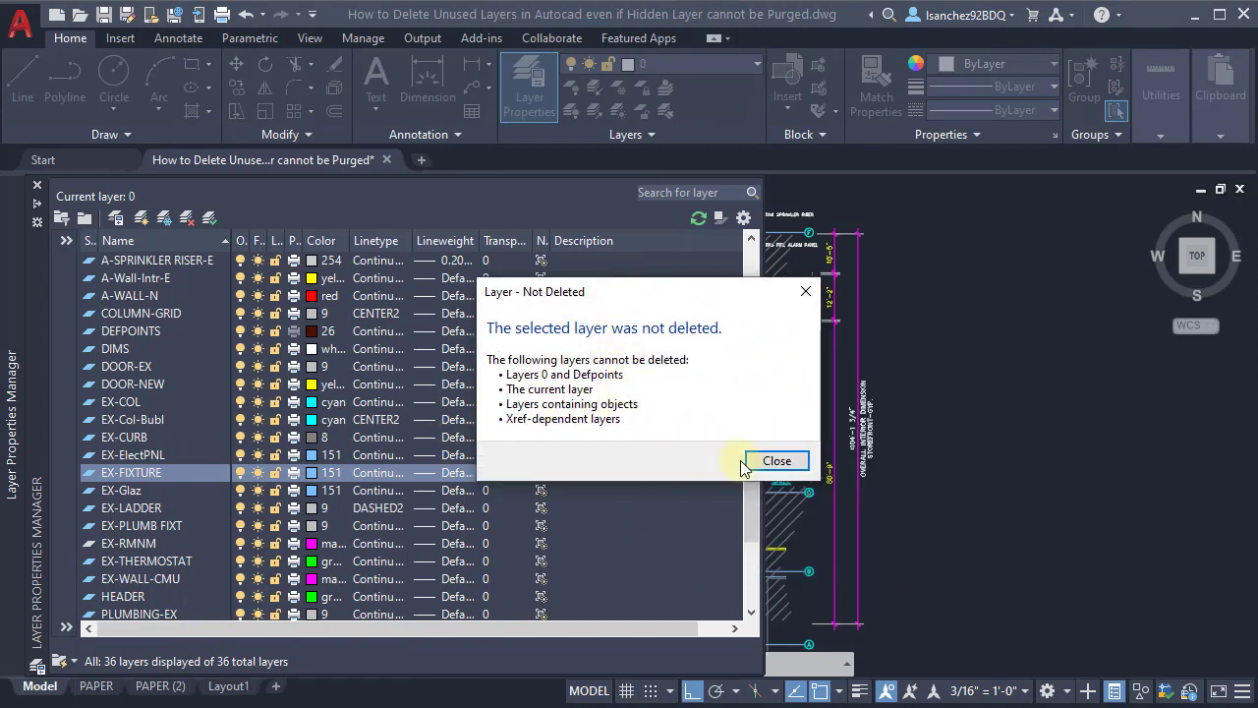
click(775, 461)
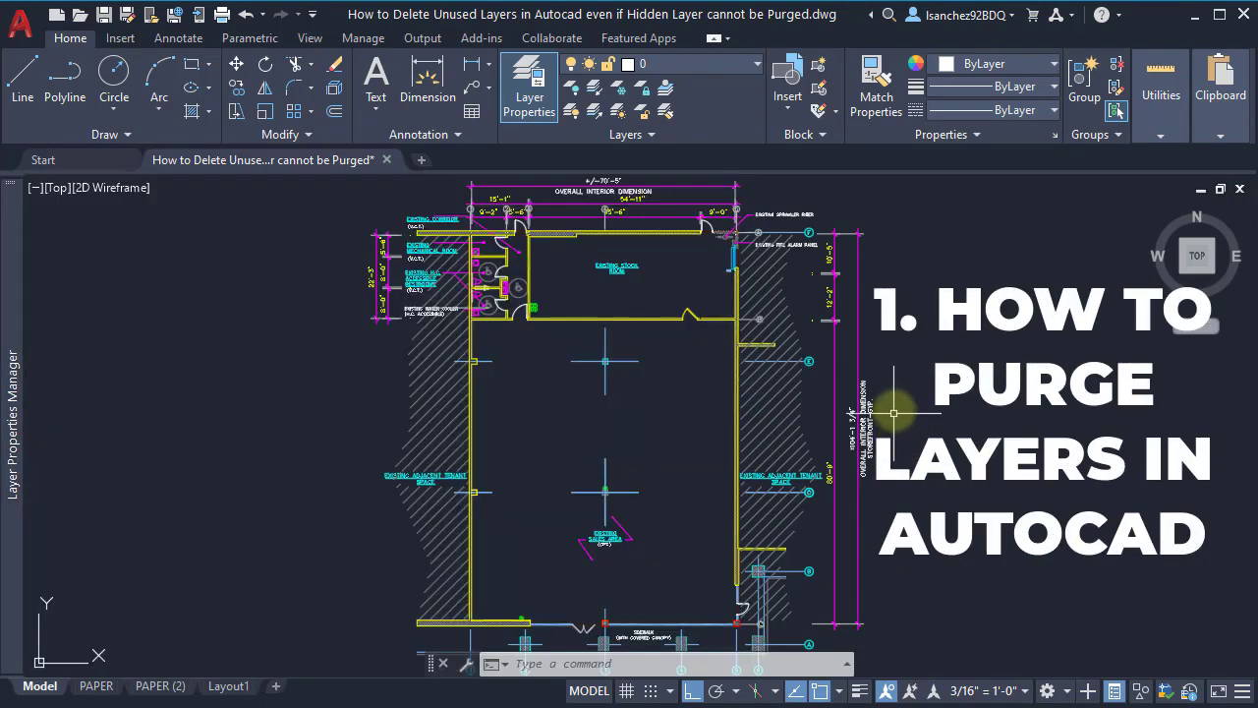
Purge all unused blocks (names *) with -PURGE and no verification, removing three blocks.
text(-)
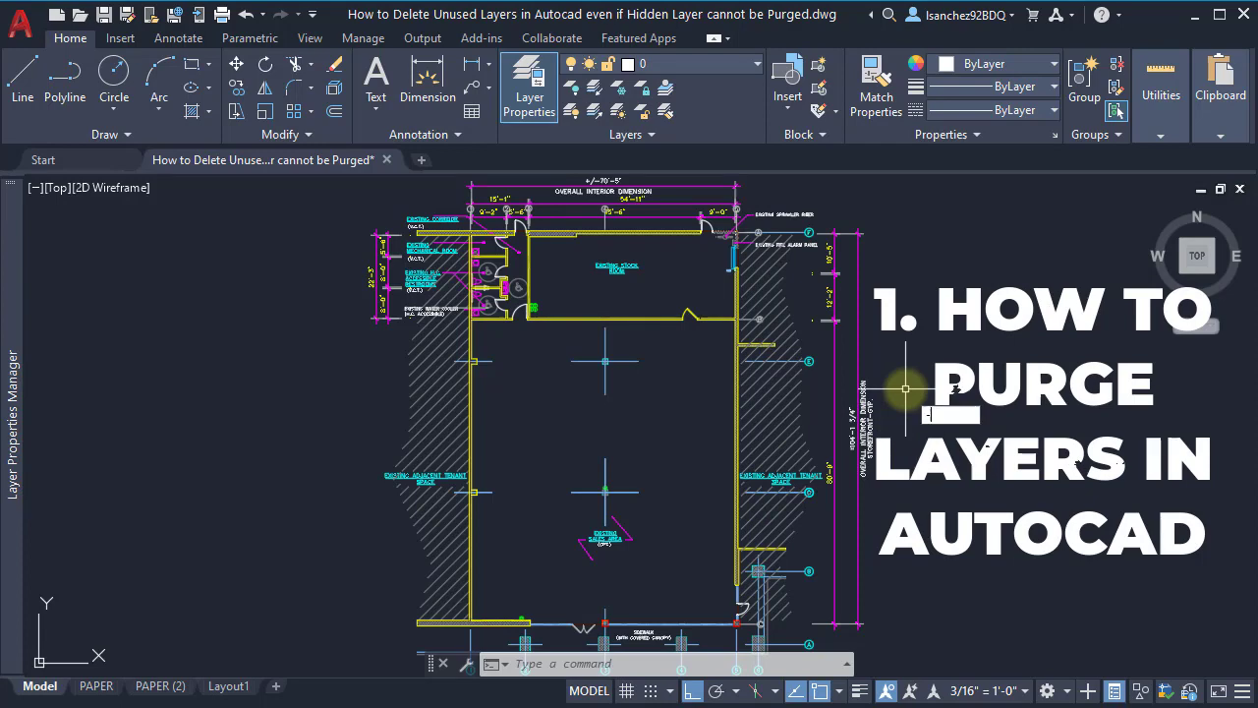
text(PUR)
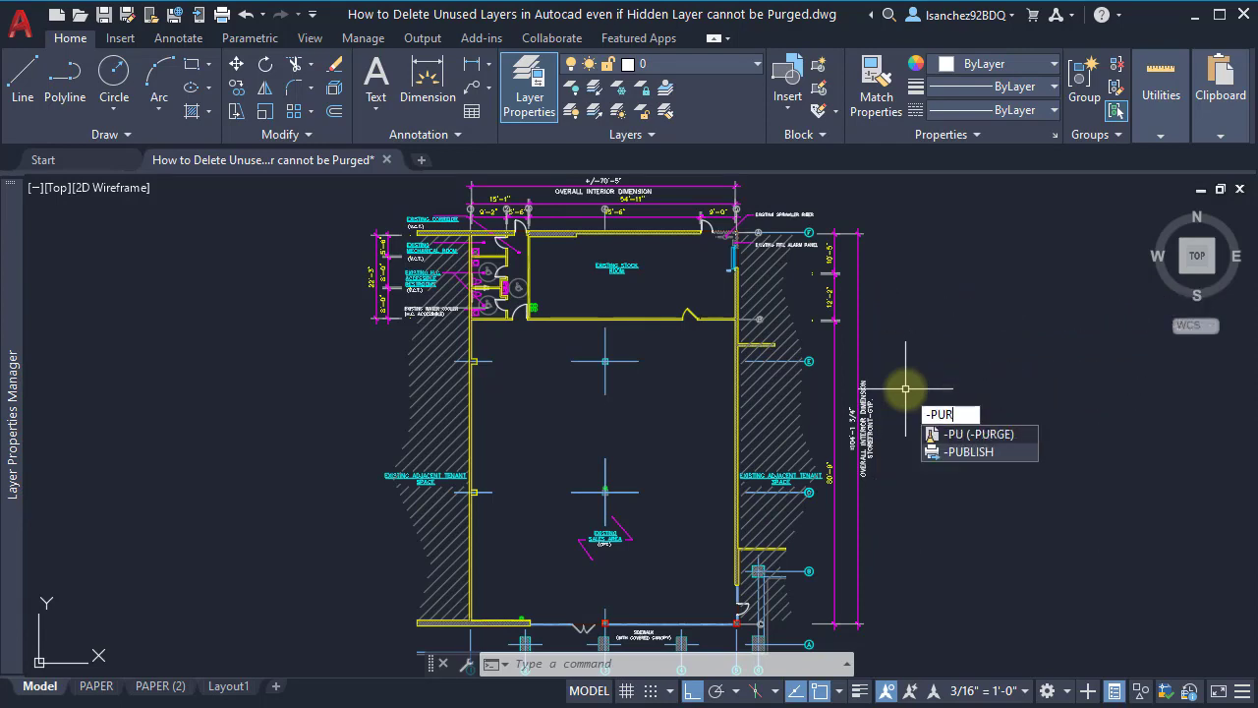
text(GE)
key(Return)
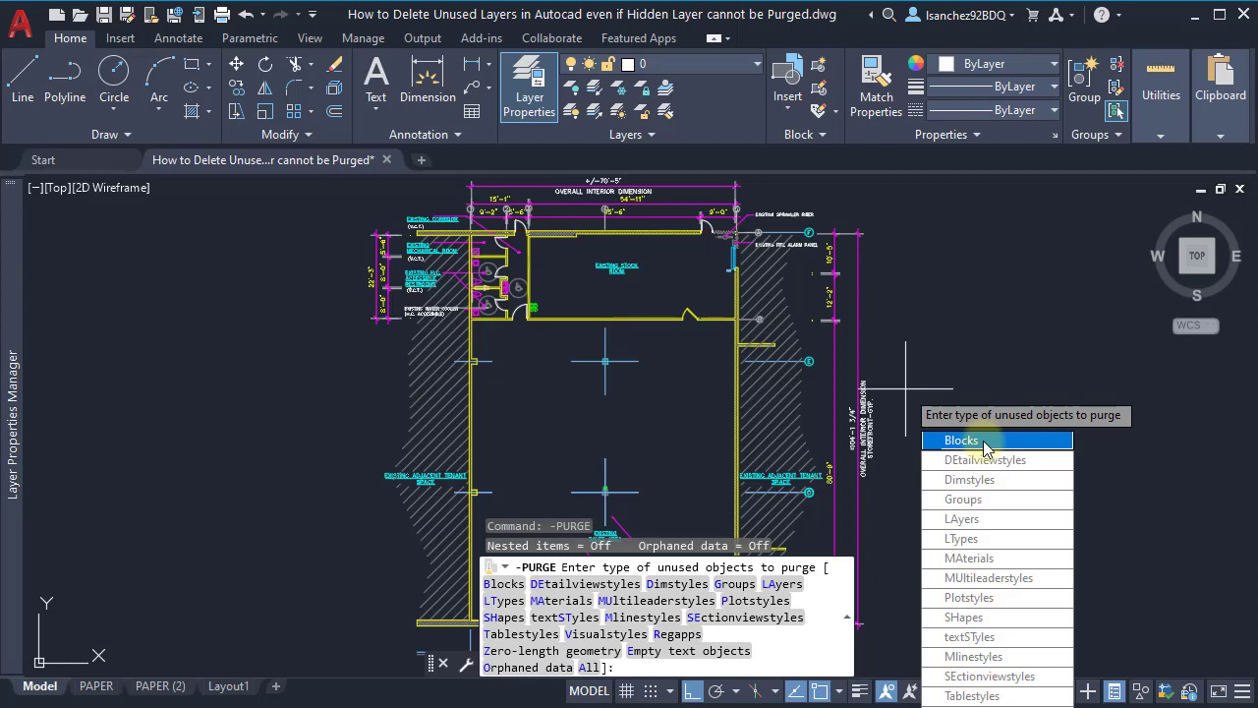
click(985, 447)
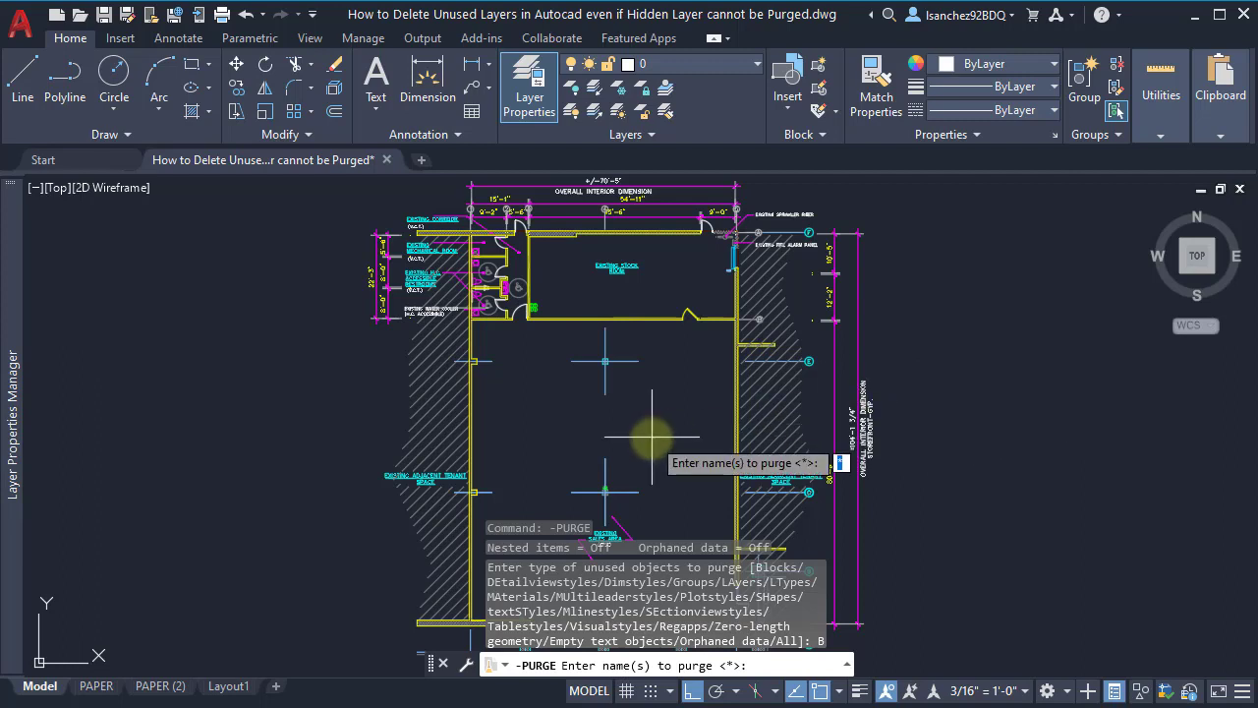
key(Return)
text(N)
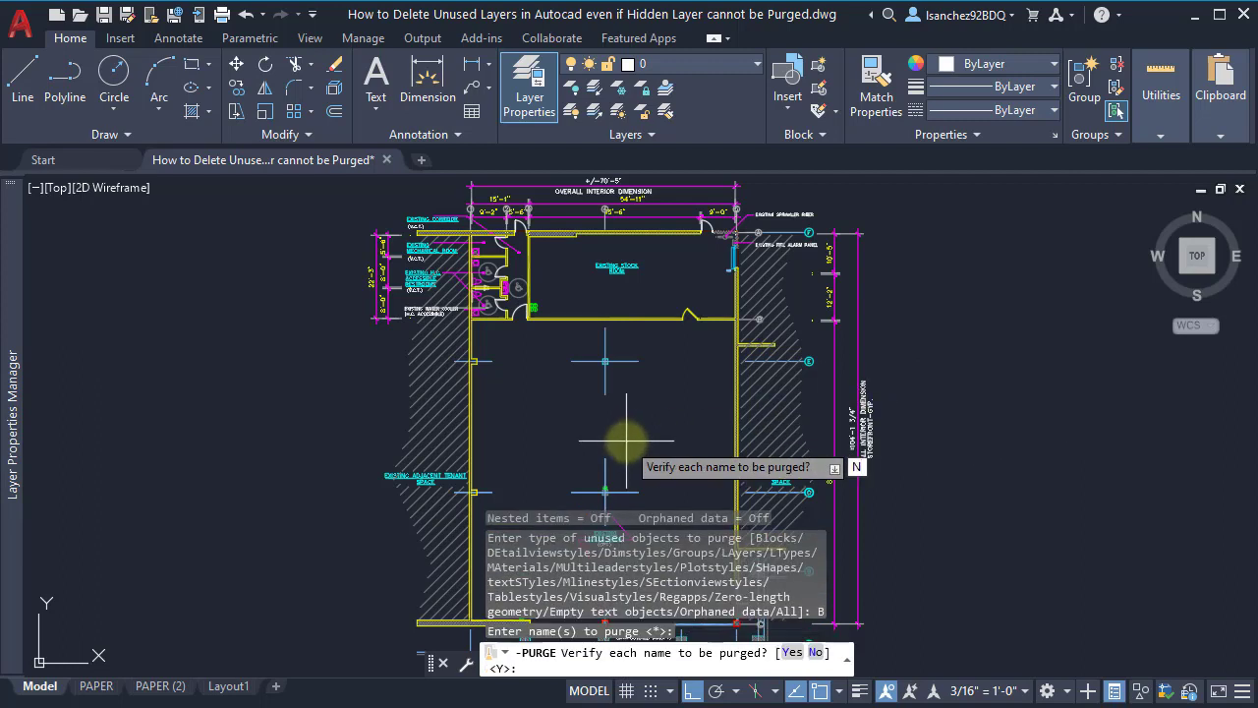
key(Return)
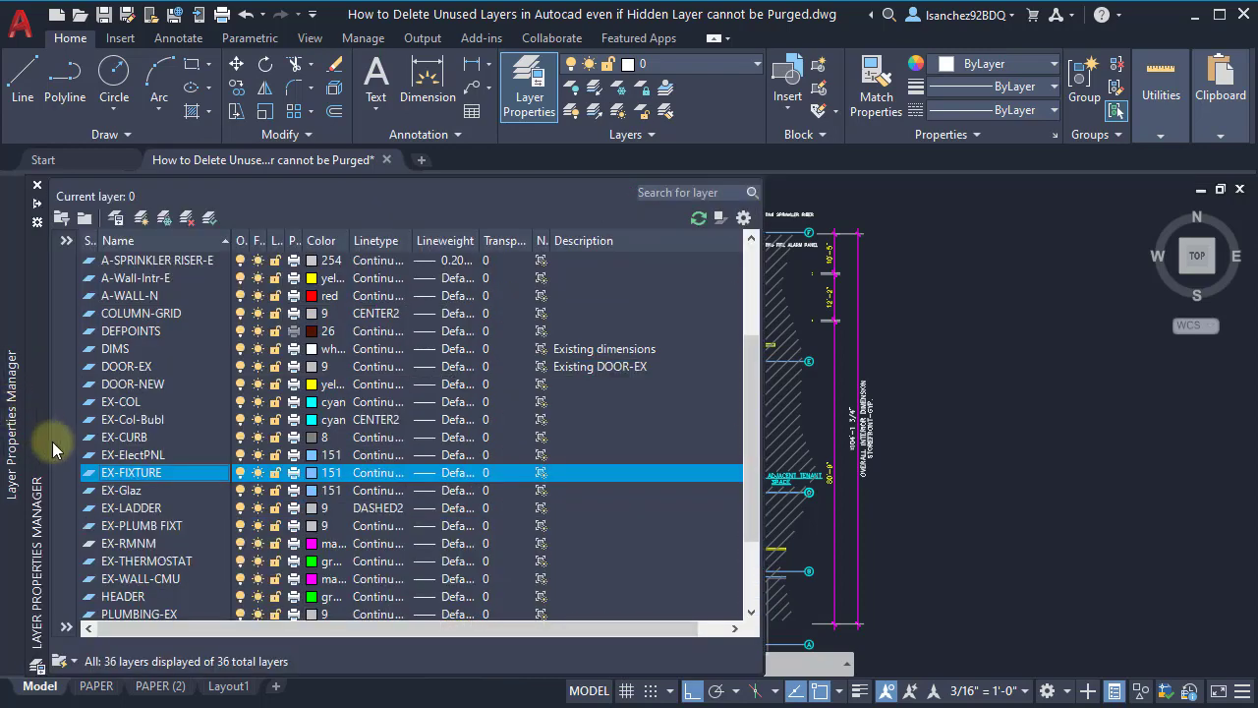
Delete the EX-FIXTURE layer in Layer Properties, leaving 35 layers.
right_click(194, 471)
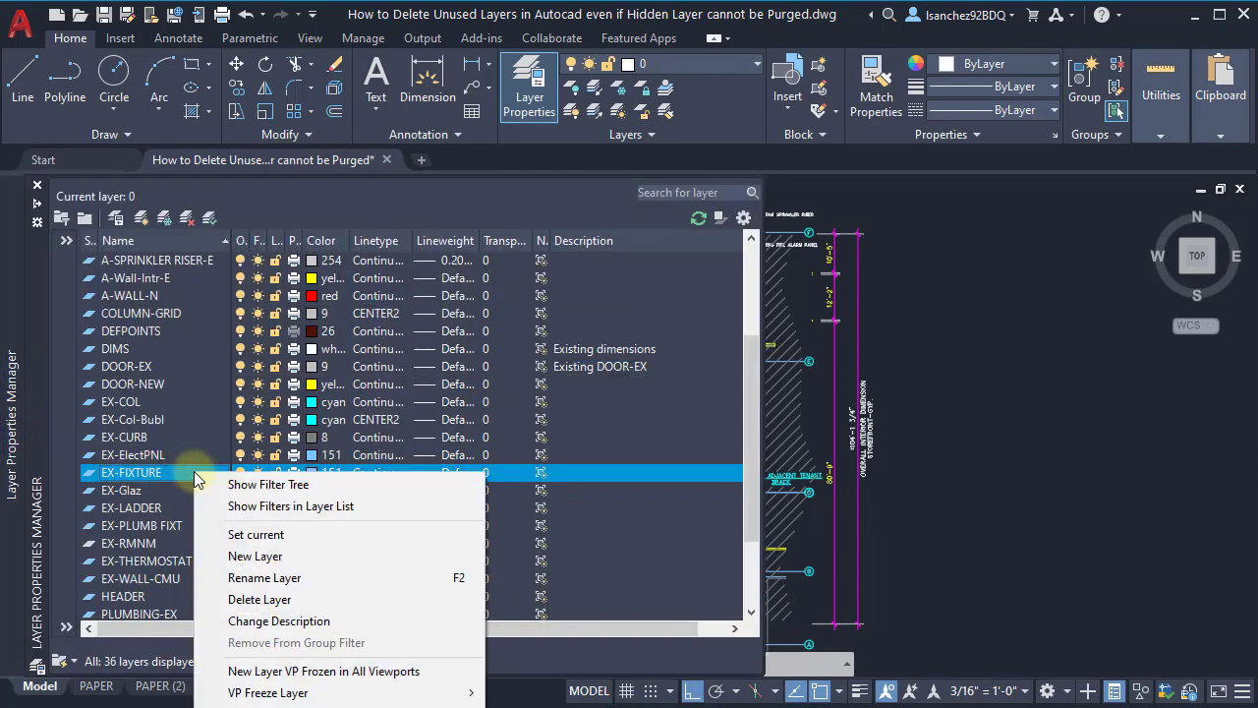
click(231, 568)
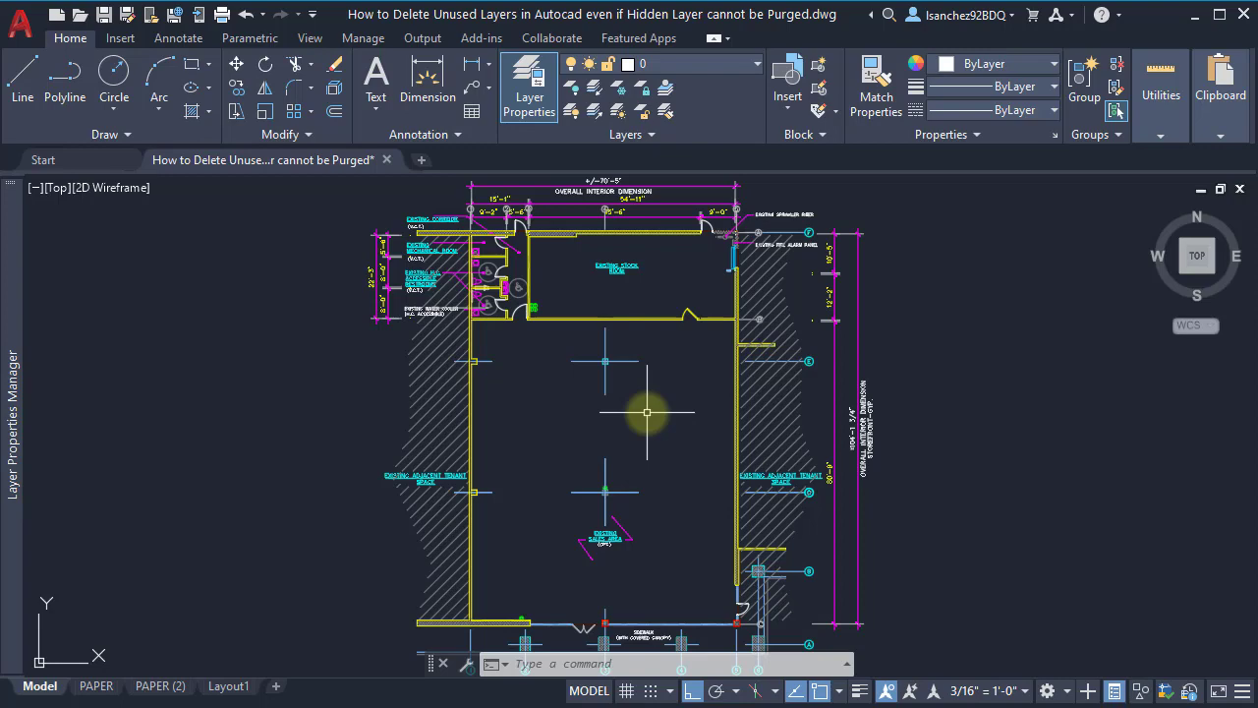
Attempt to delete the A-EQUIPMENT layer, then dismiss the refusal warning.
middle_drag(647, 412, 666, 414)
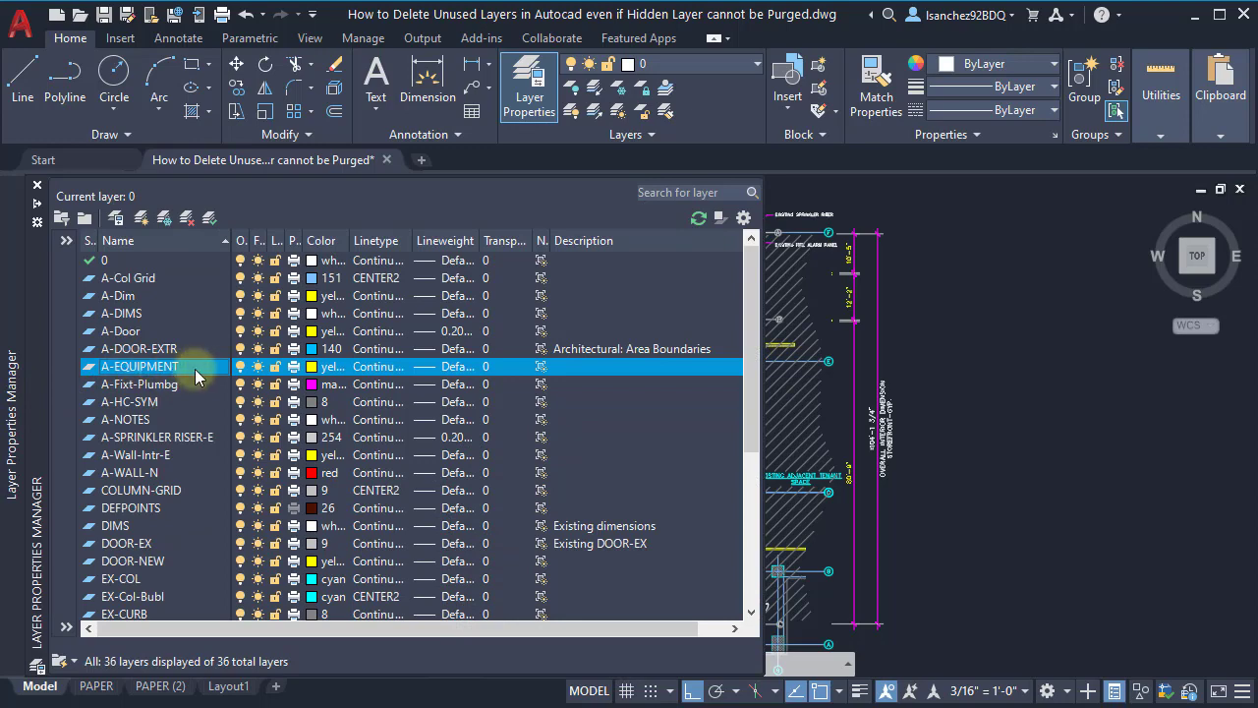
right_click(196, 375)
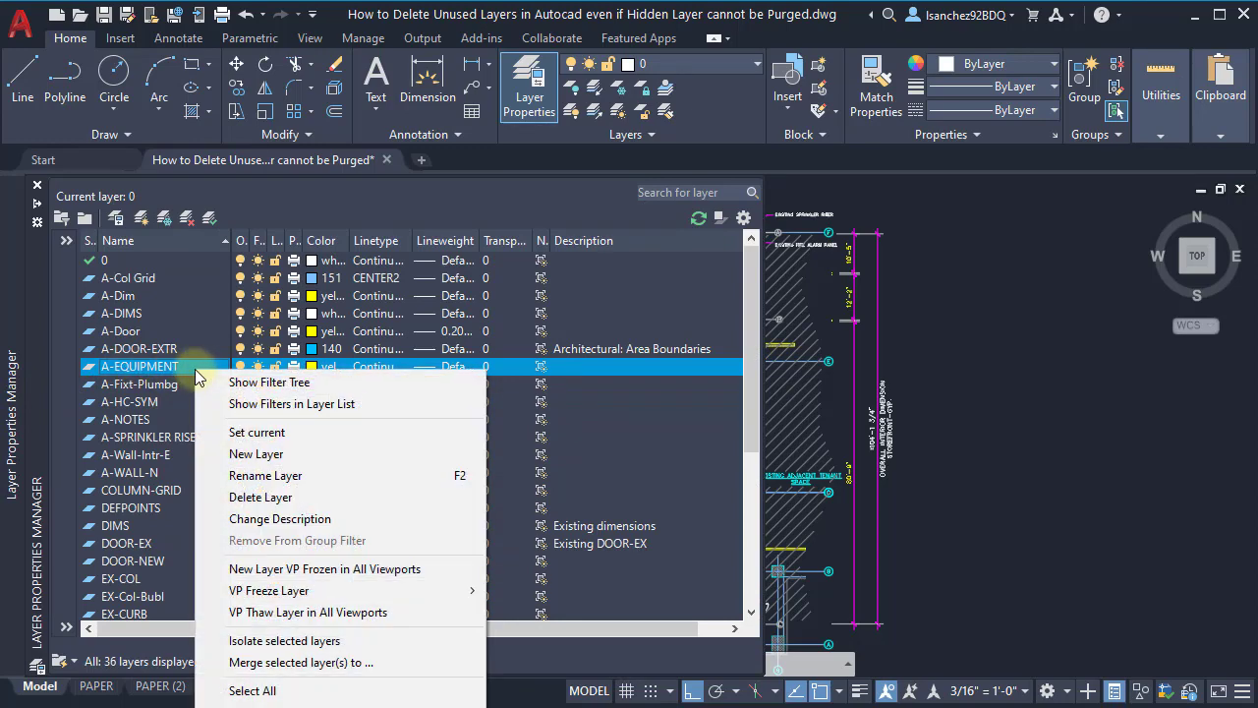
click(257, 497)
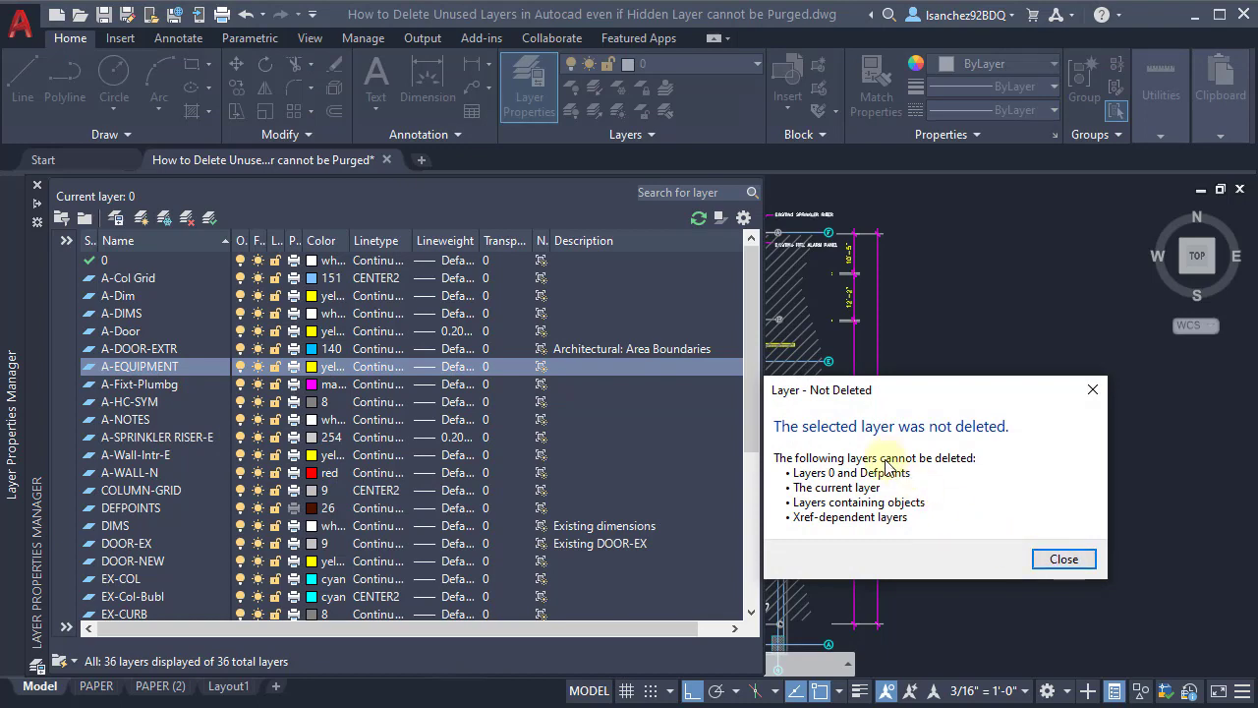
click(1063, 559)
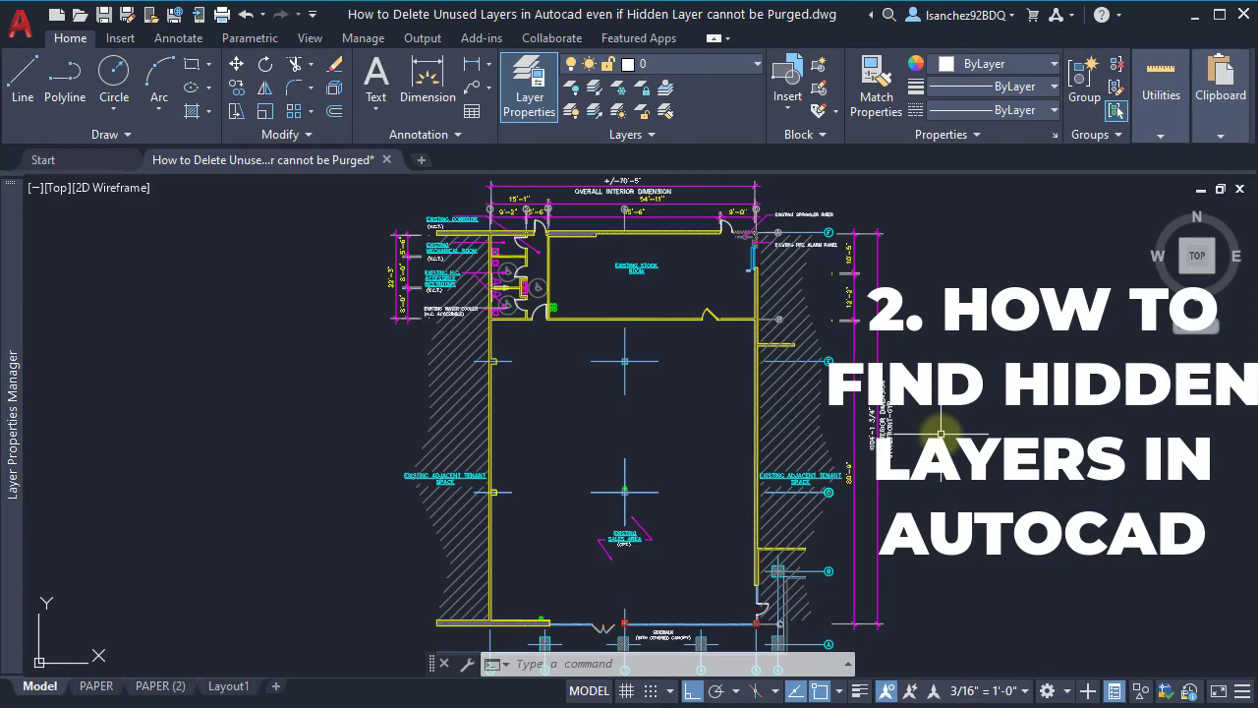
middle_drag(916, 326, 739, 389)
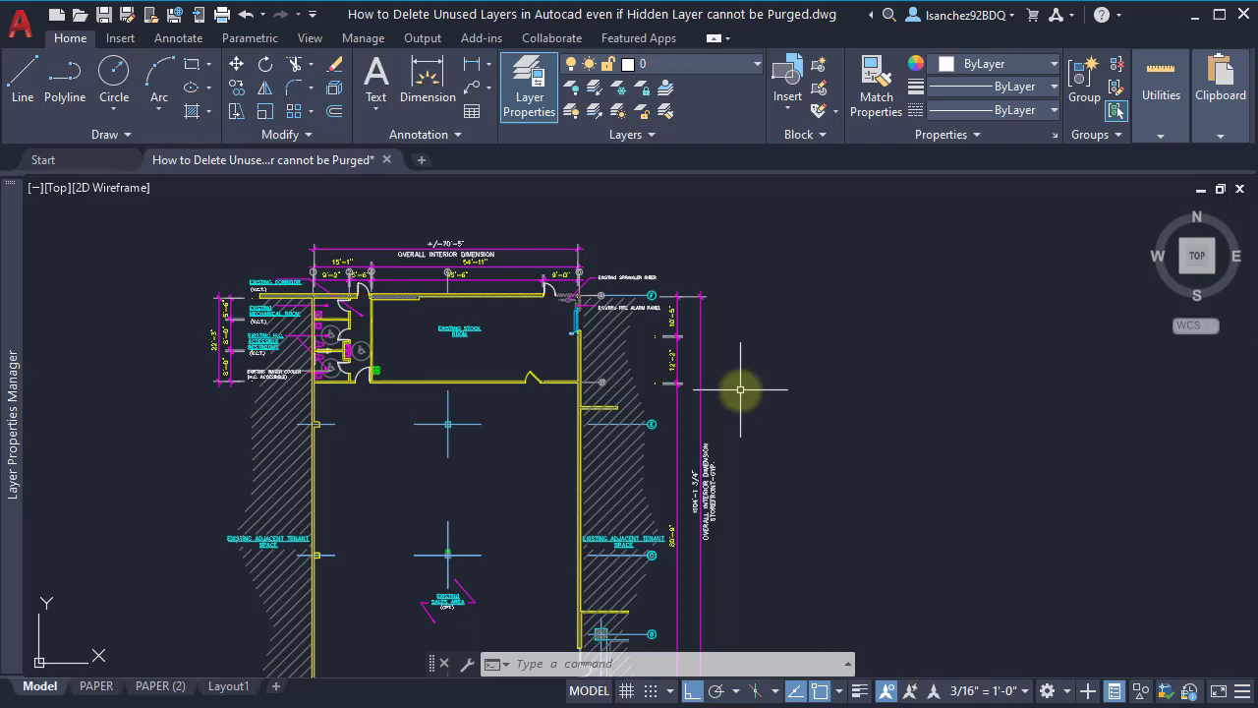
Draw a short vertical line to the right of the floor plan and select it.
text(l)
key(Return)
click(822, 395)
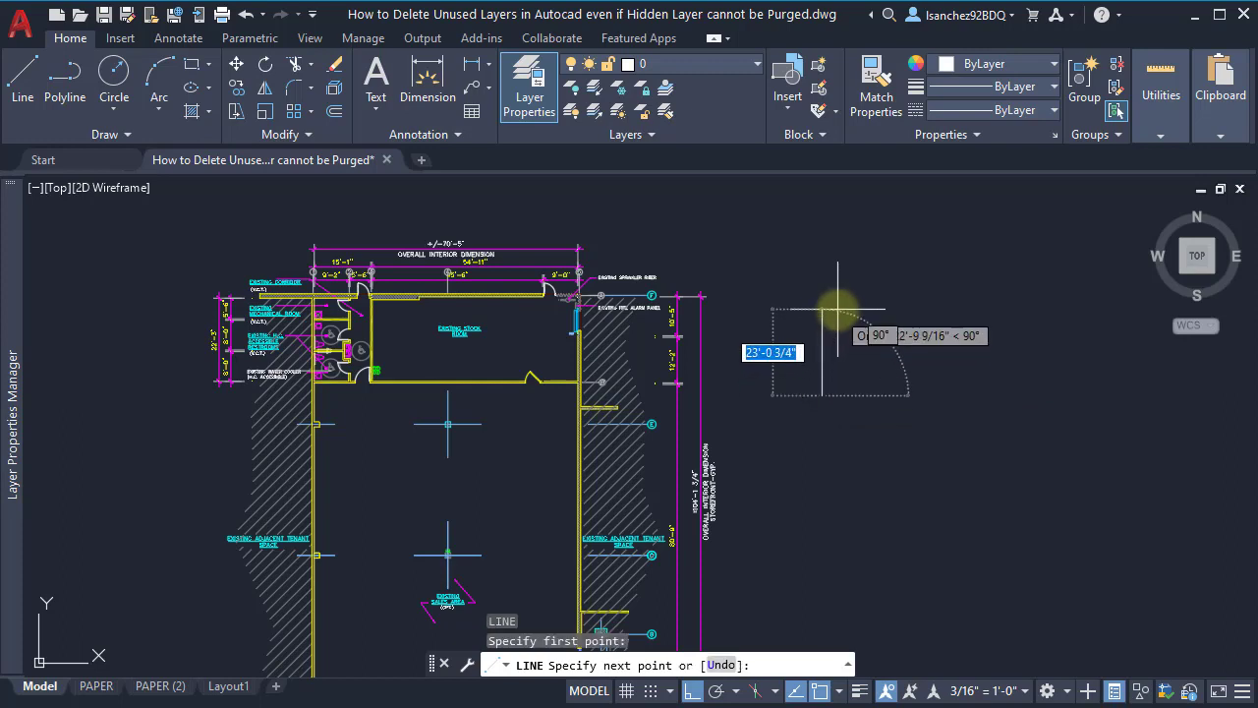
click(838, 309)
key(Escape)
click(821, 352)
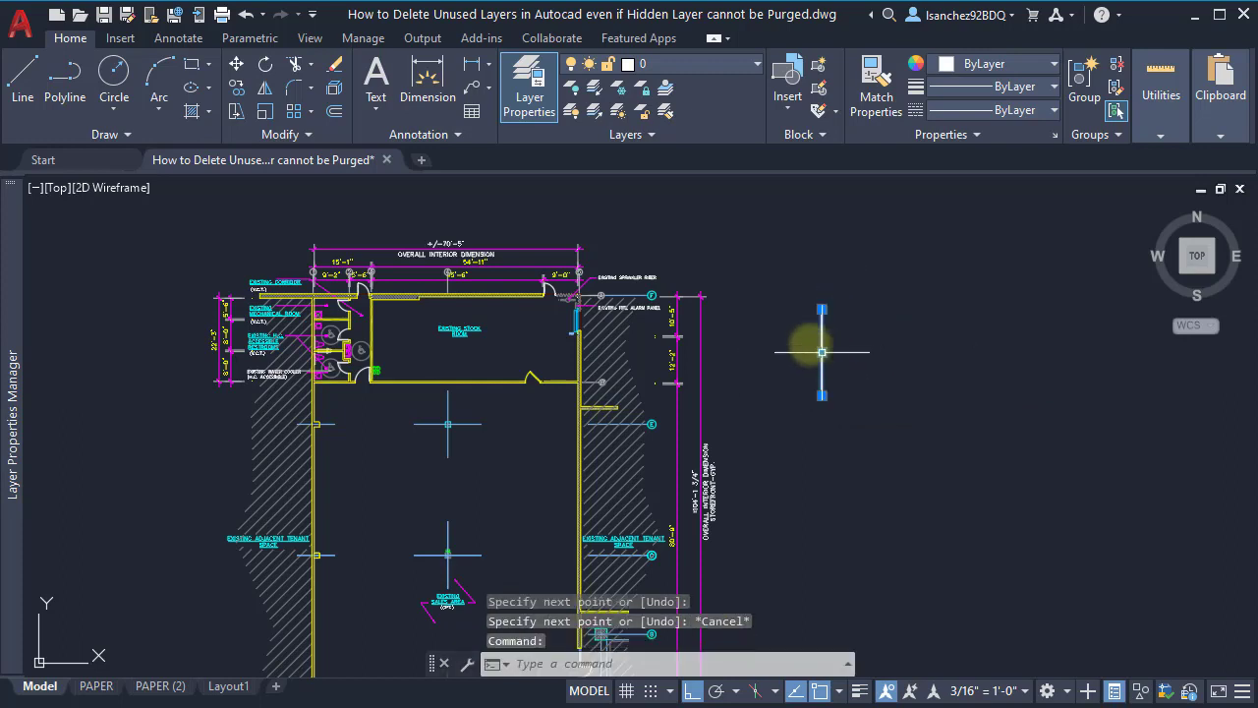
Put the selected line on the A-EQUIPMENT layer via the ribbon layer dropdown.
click(688, 64)
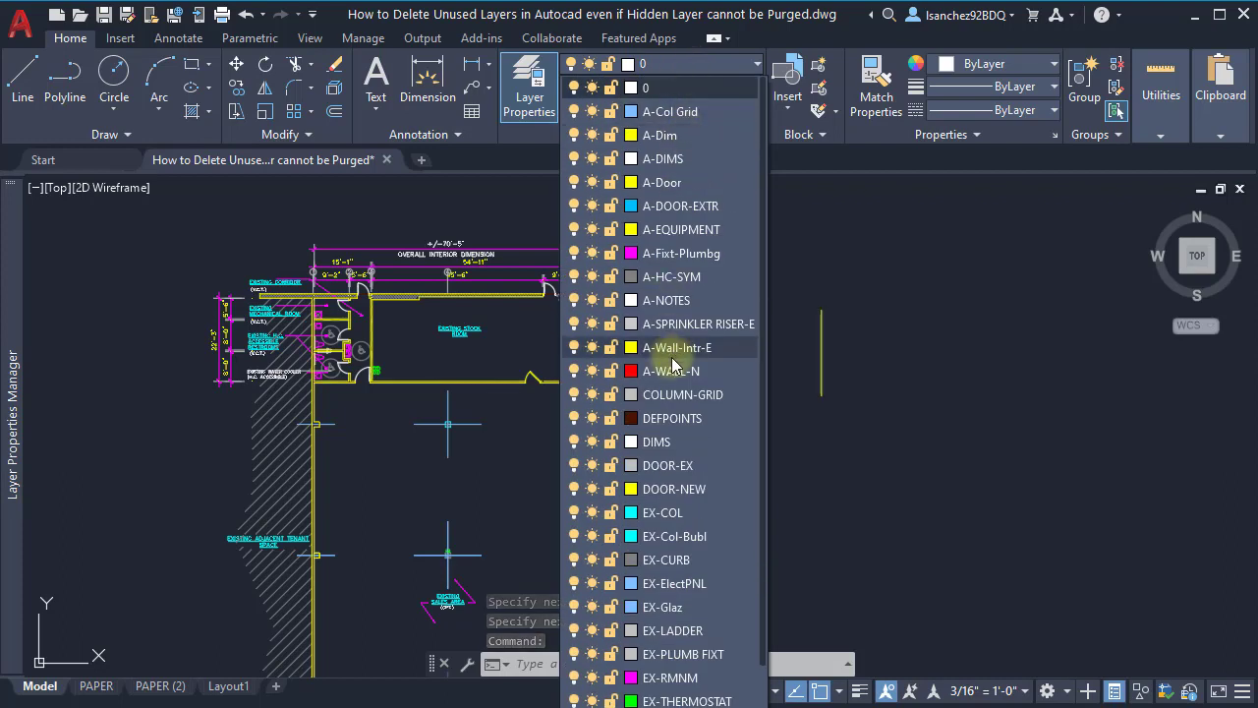
key(Down)
key(Down)
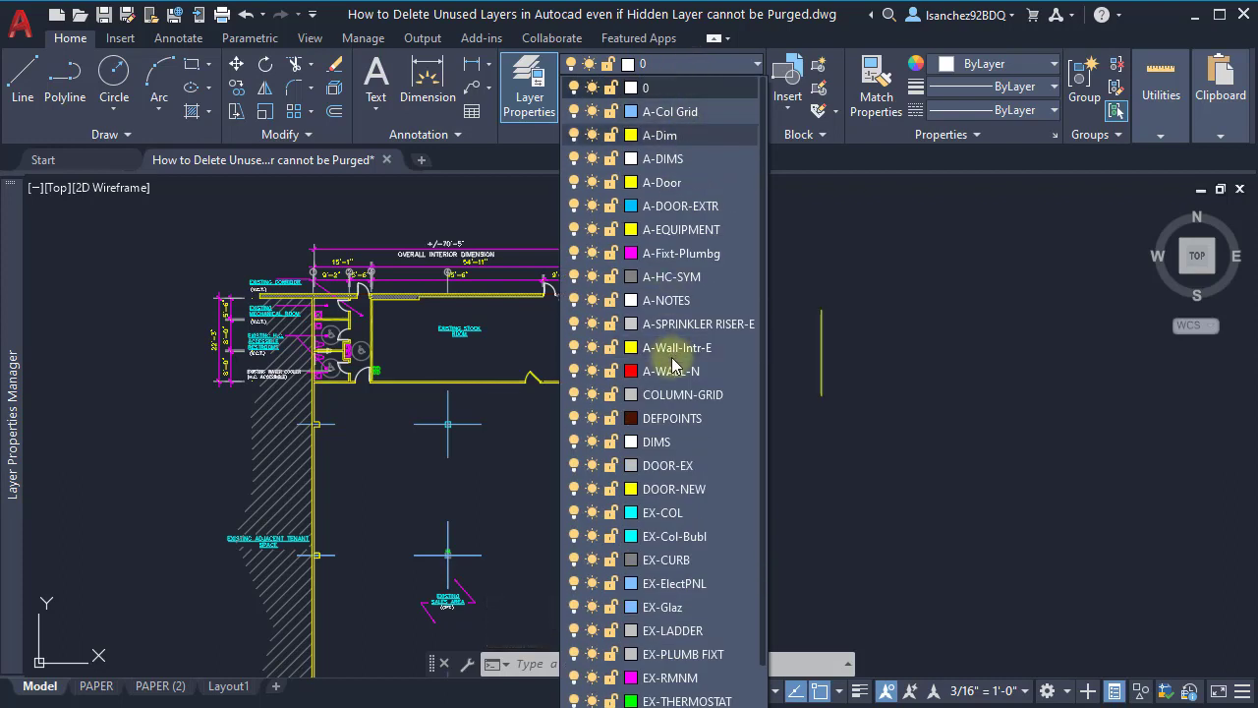
key(Down)
key(Down)
key(Down)
key(Down)
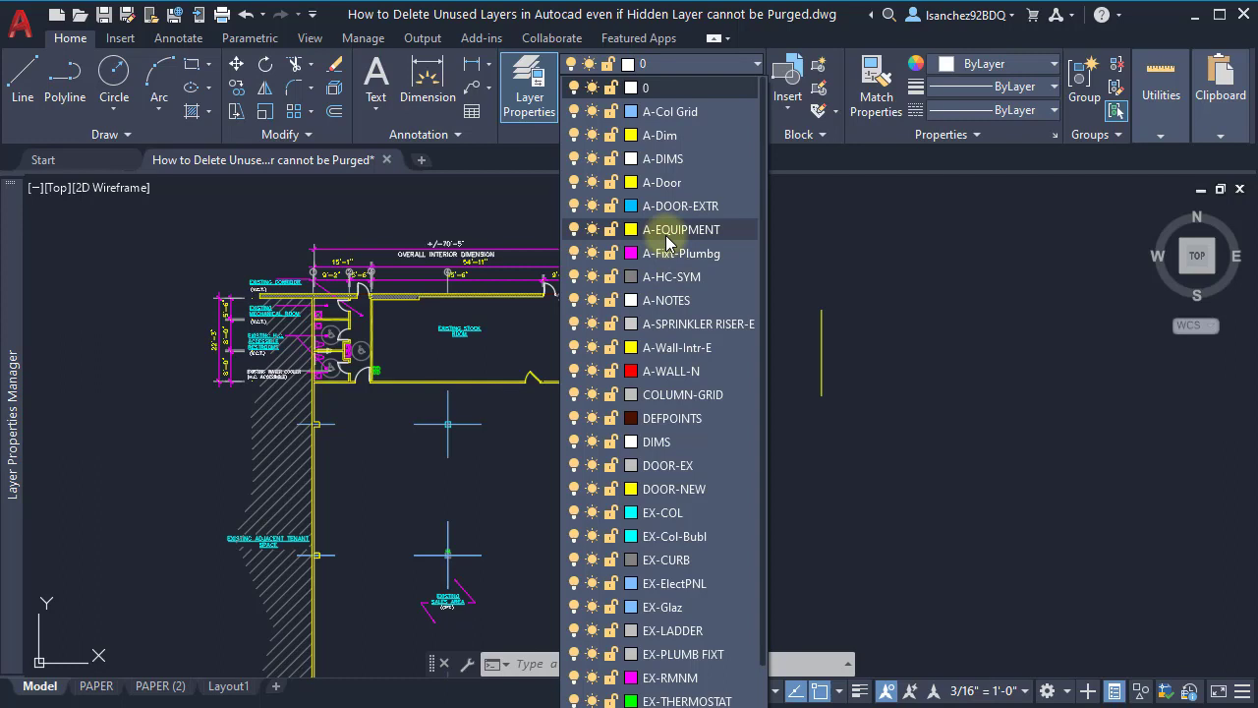
key(Escape)
Start and cancel another line, then window-select the short vertical line.
key(Escape)
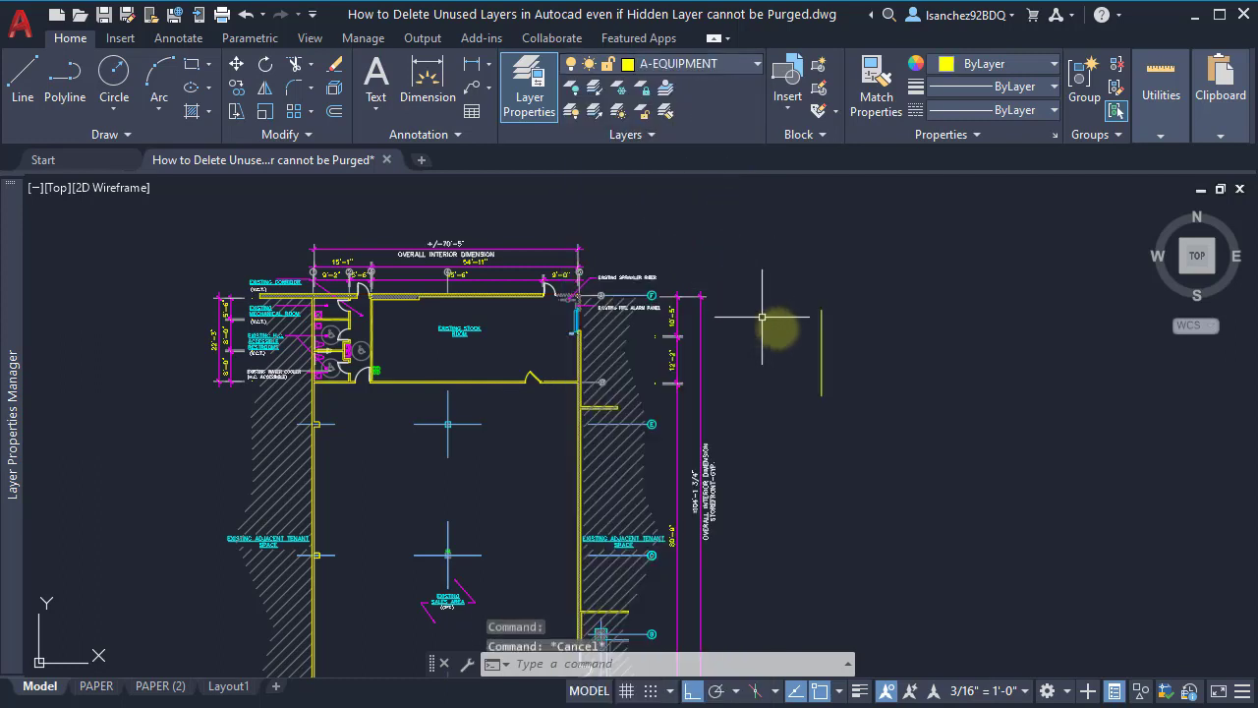
text(l)
key(Return)
key(Escape)
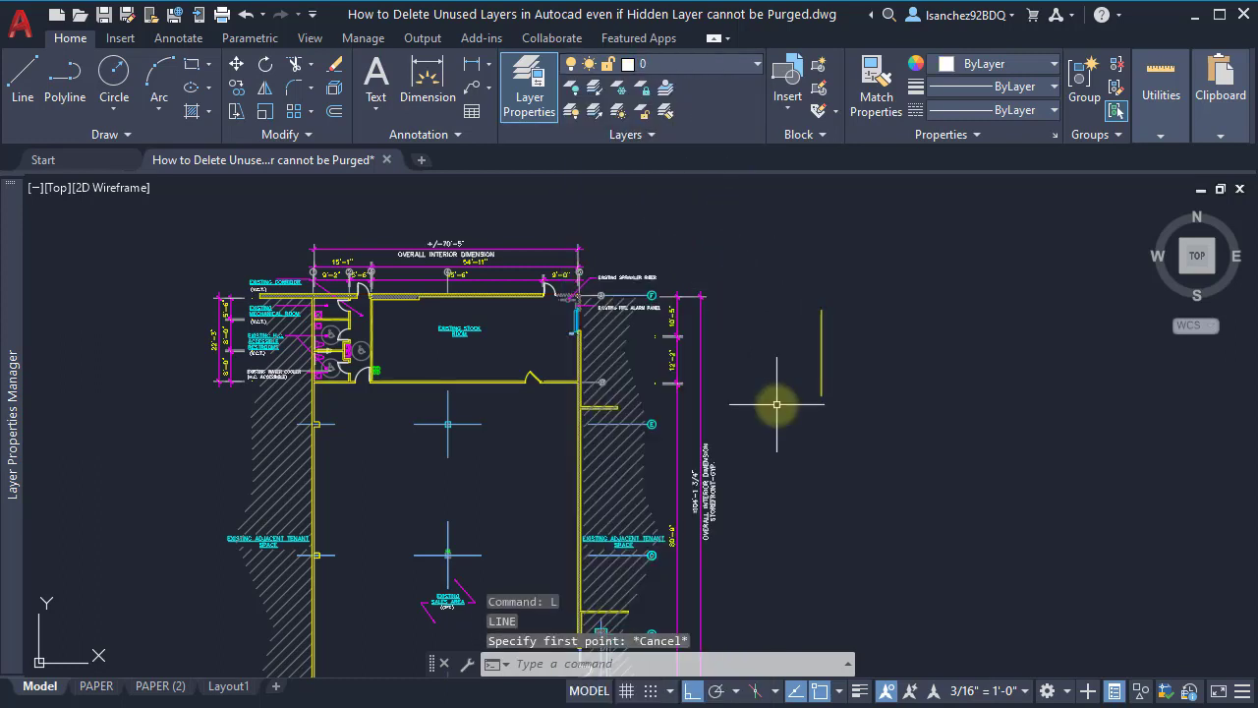
key(Return)
click(762, 332)
key(Escape)
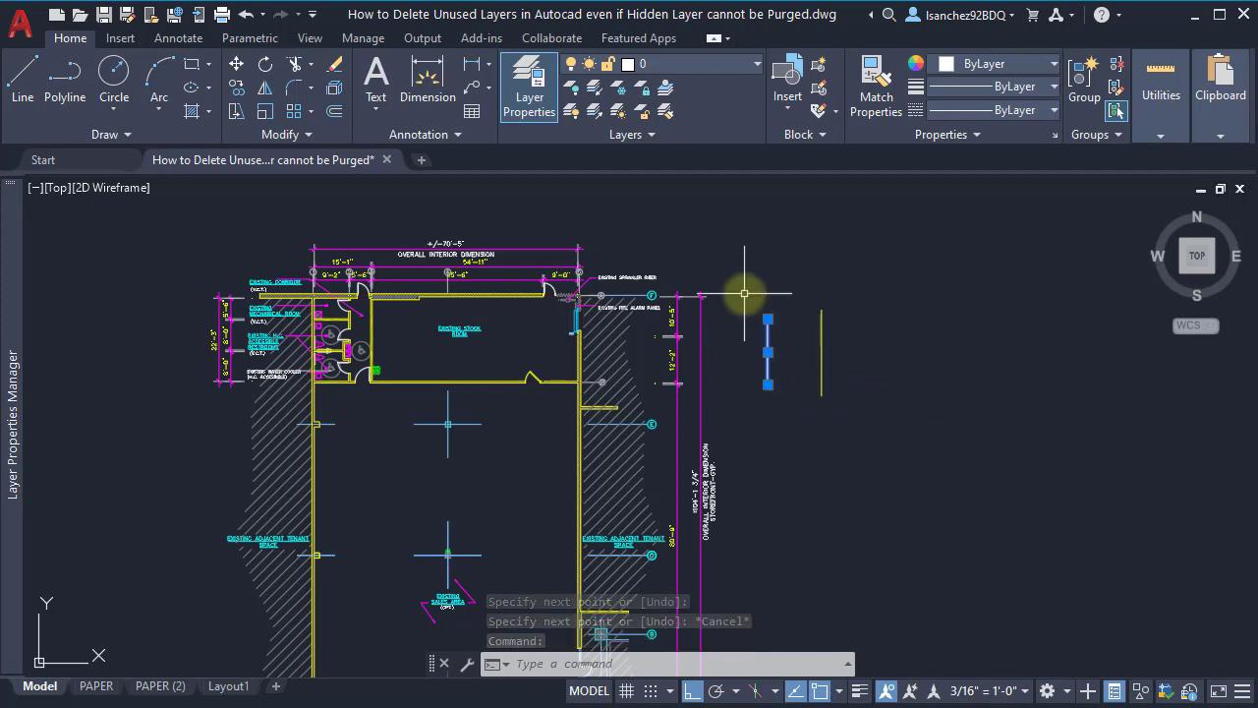
key(Escape)
click(755, 300)
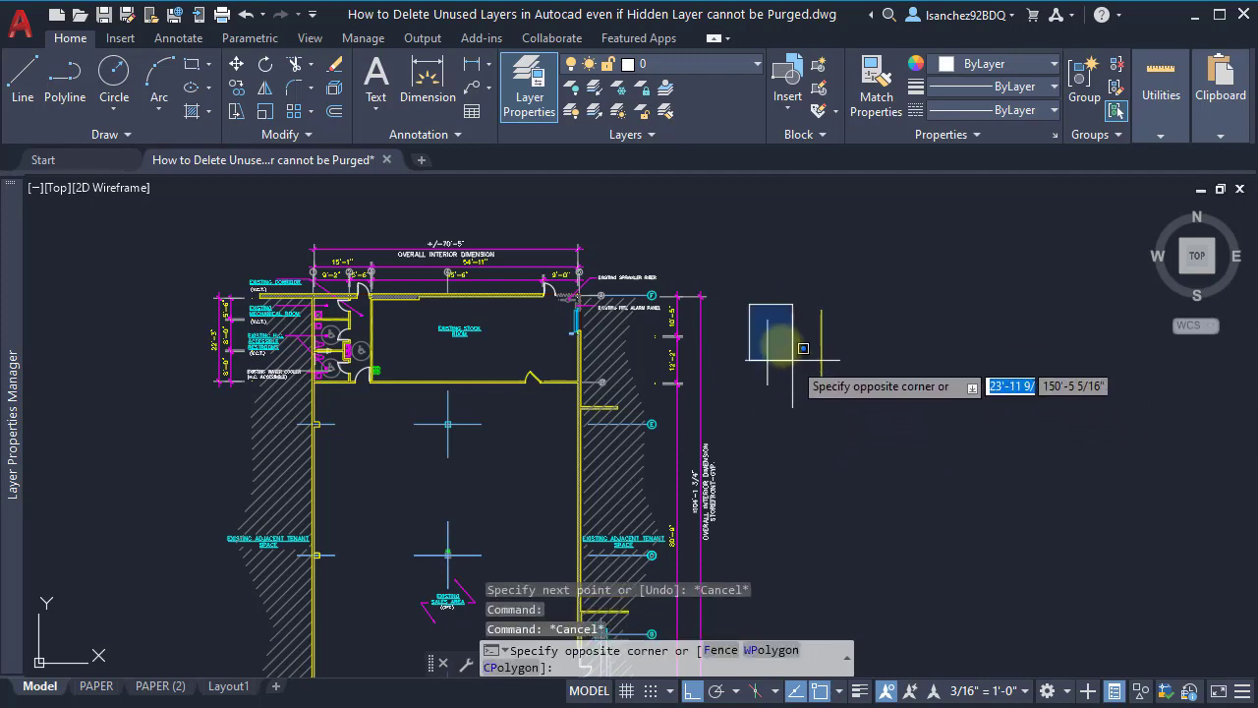
click(799, 442)
key(Escape)
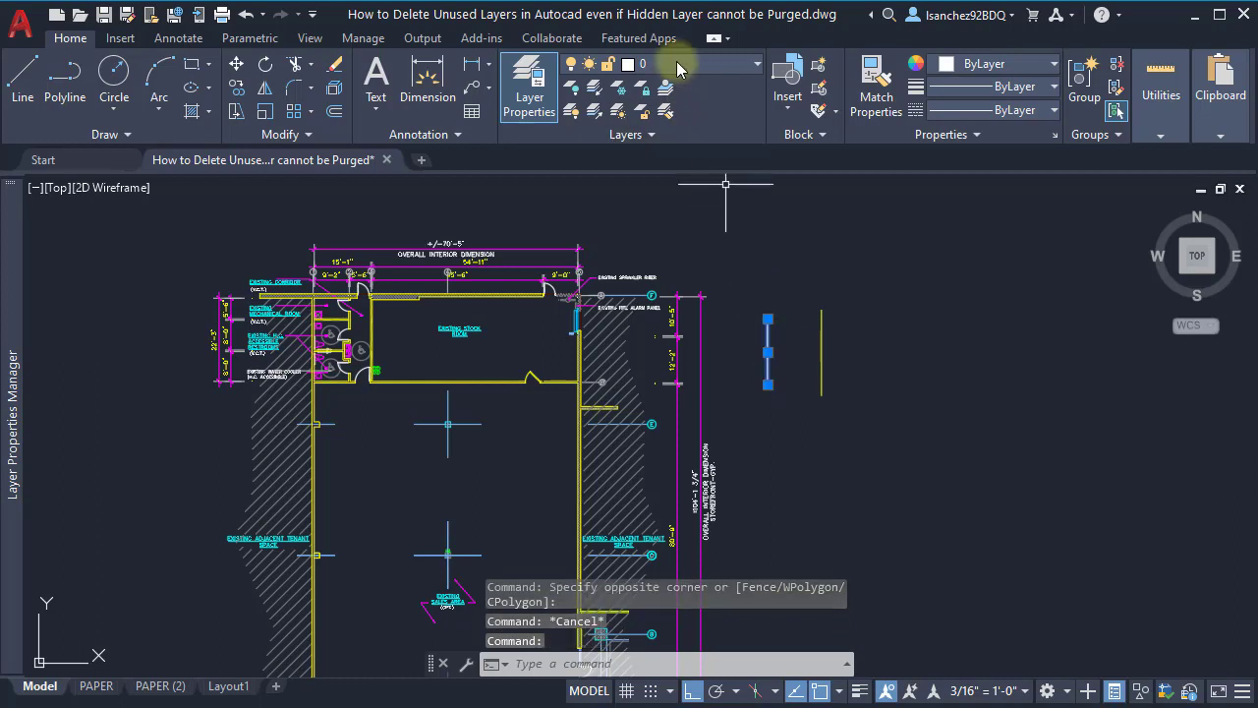
Merge A-EQUIPMENT into the picked target object's layer with LAYMRG, confirming Yes.
key(Escape)
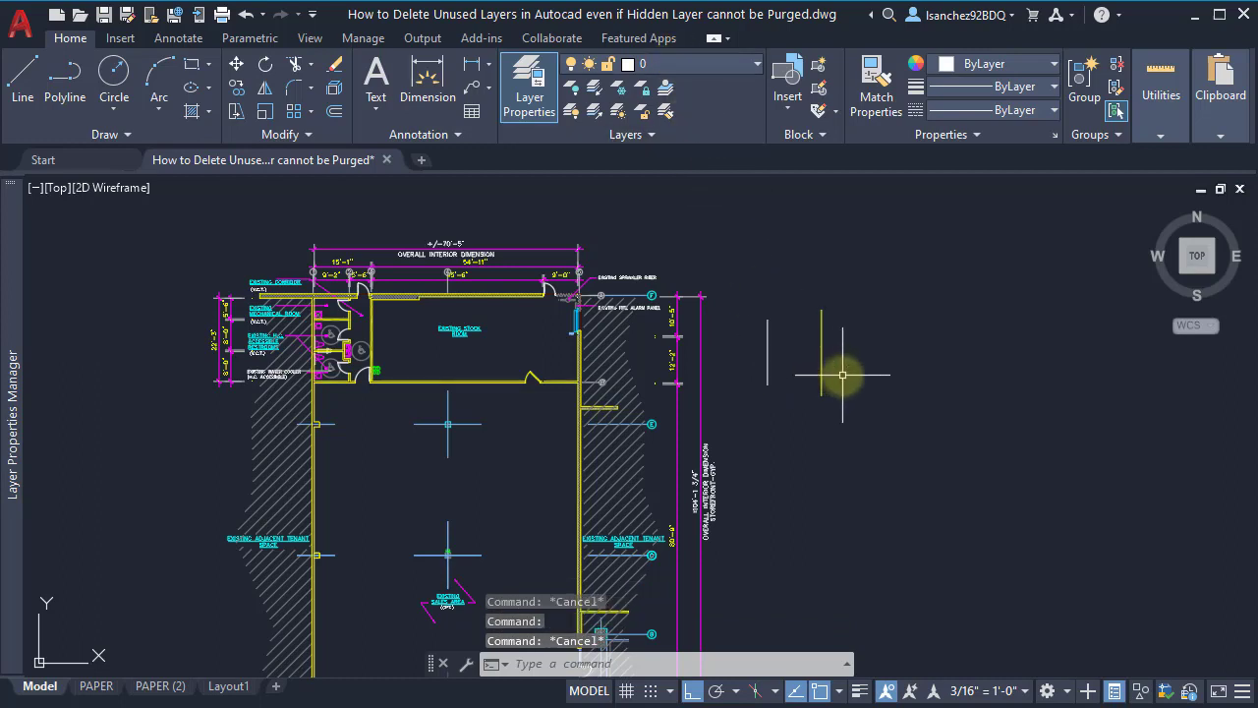
text(LAYMCUR)
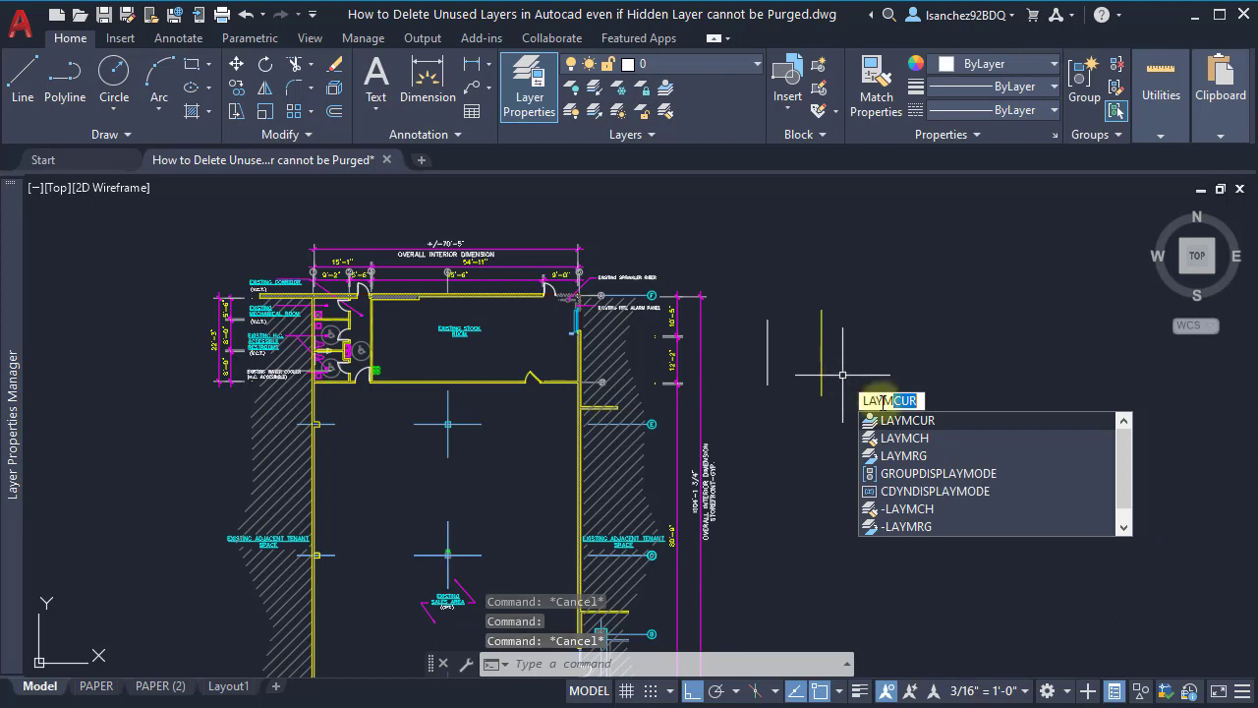
click(938, 457)
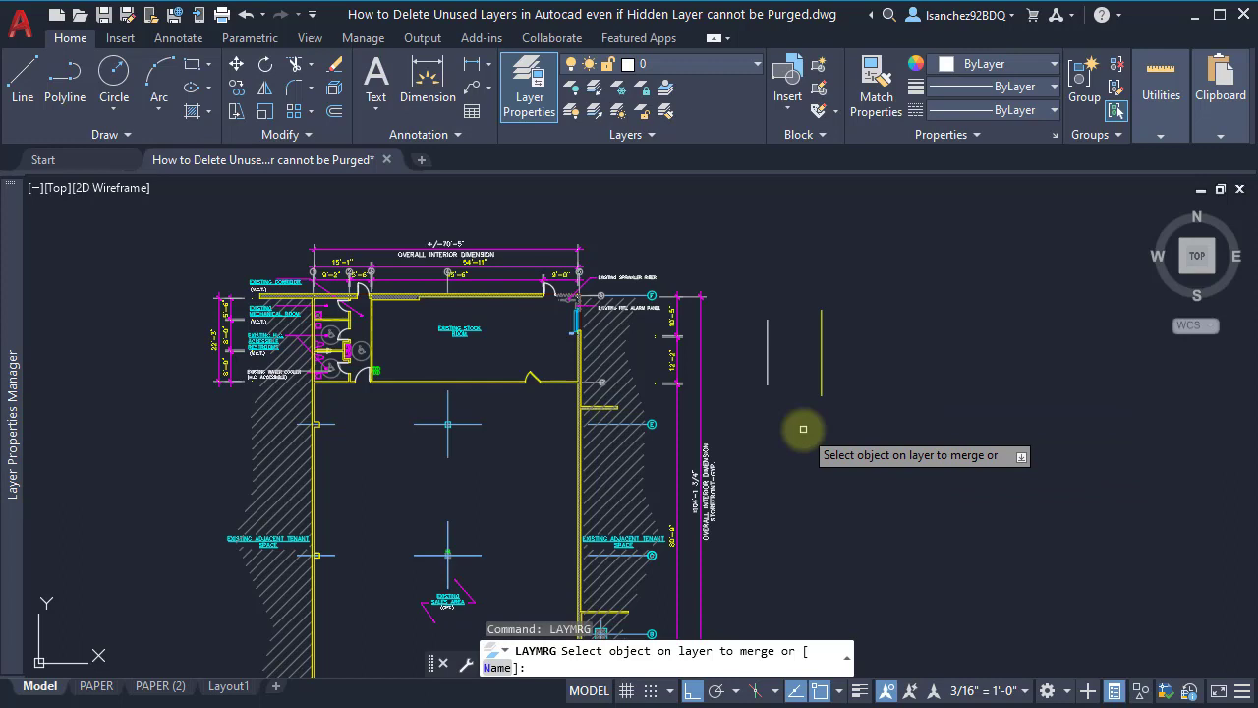
click(818, 324)
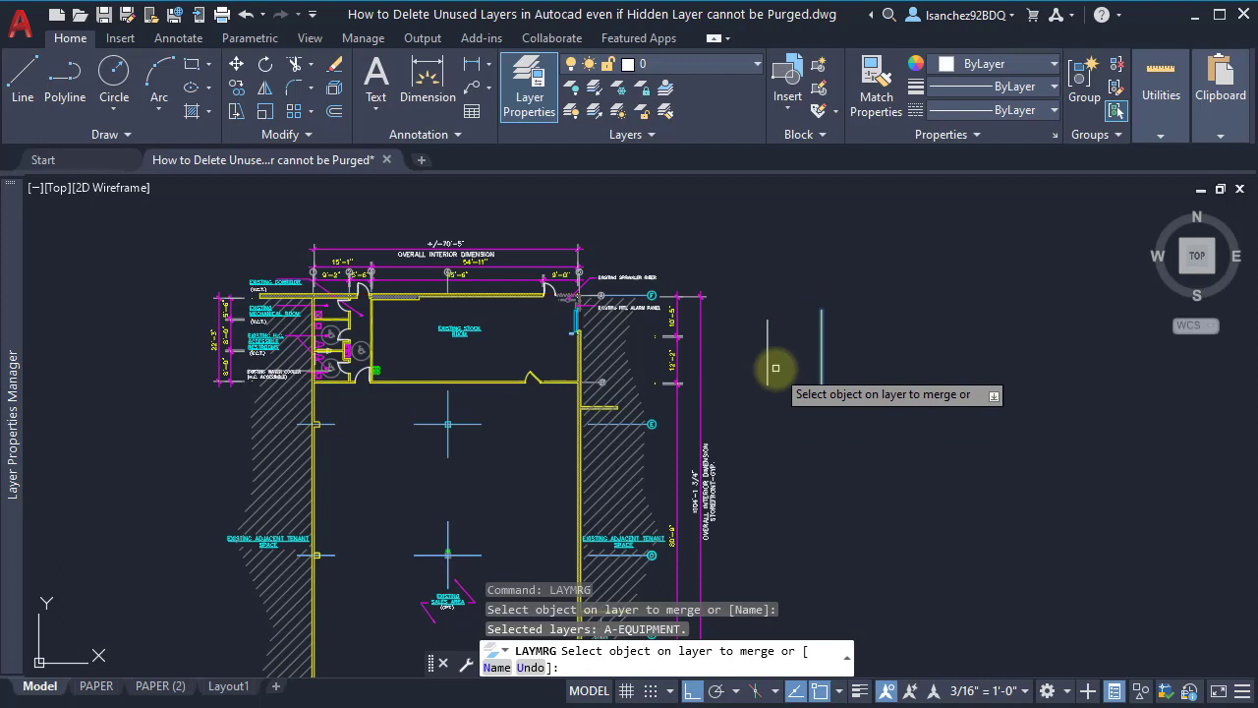
key(Return)
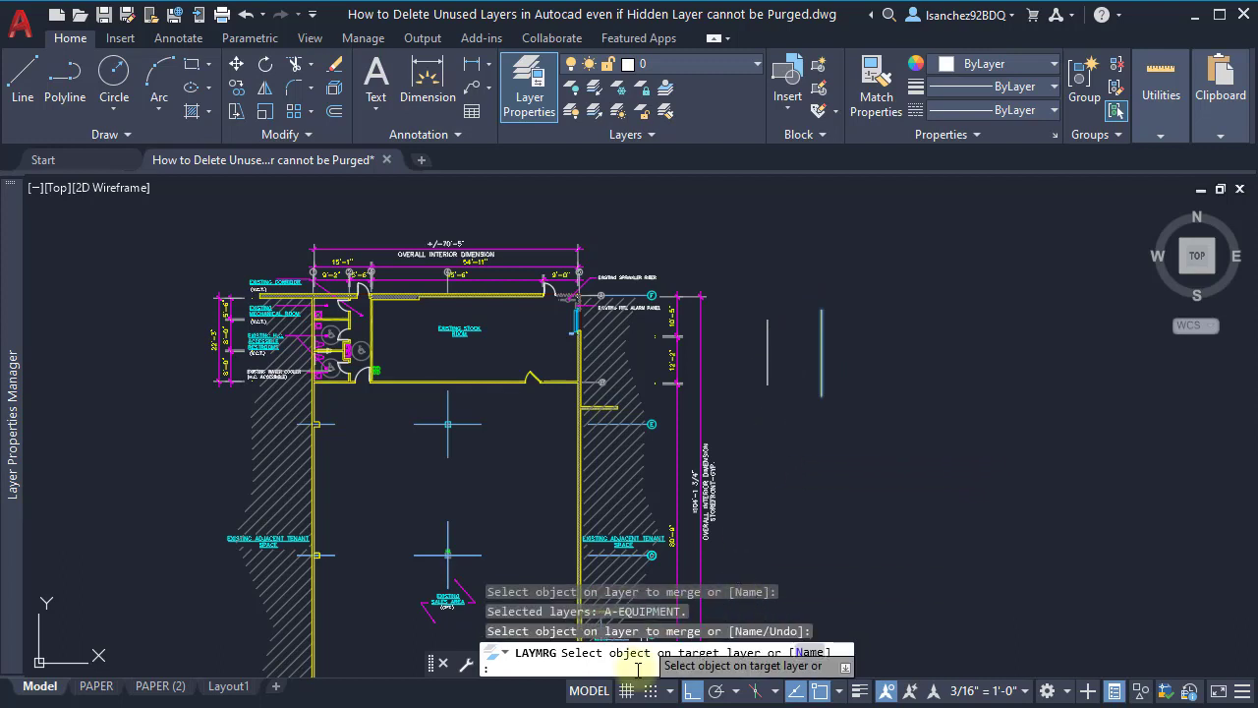
click(765, 338)
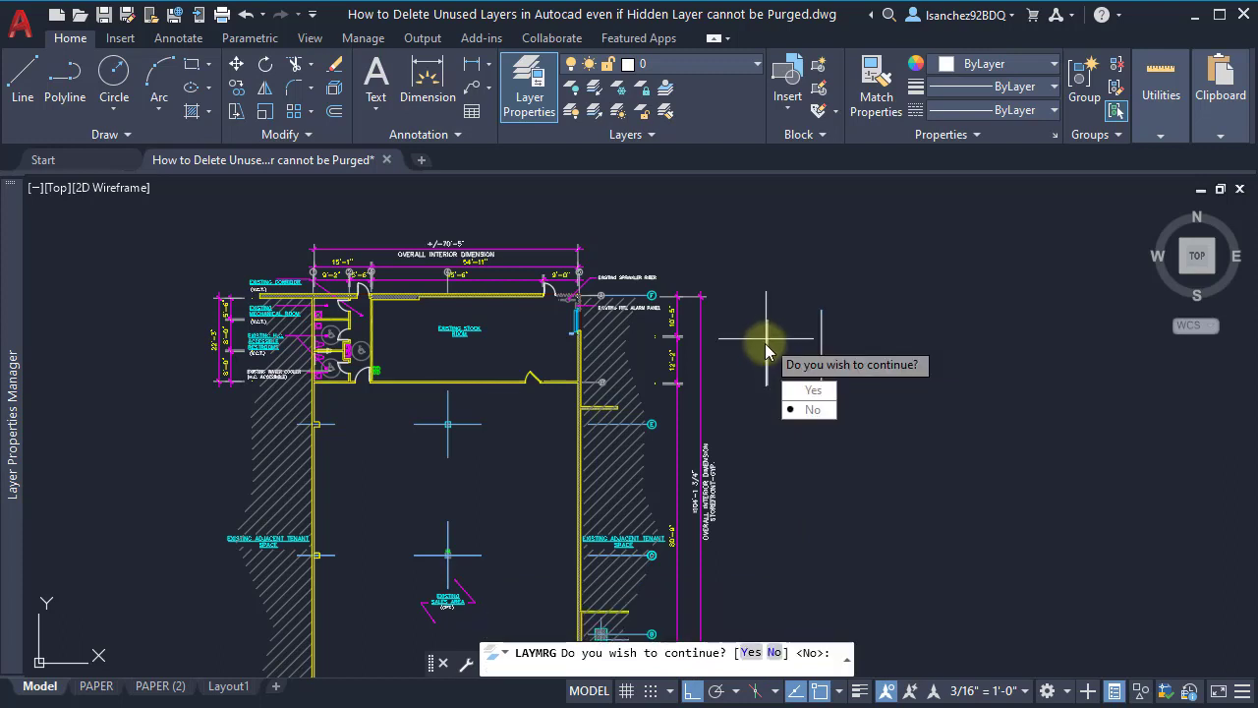
click(812, 393)
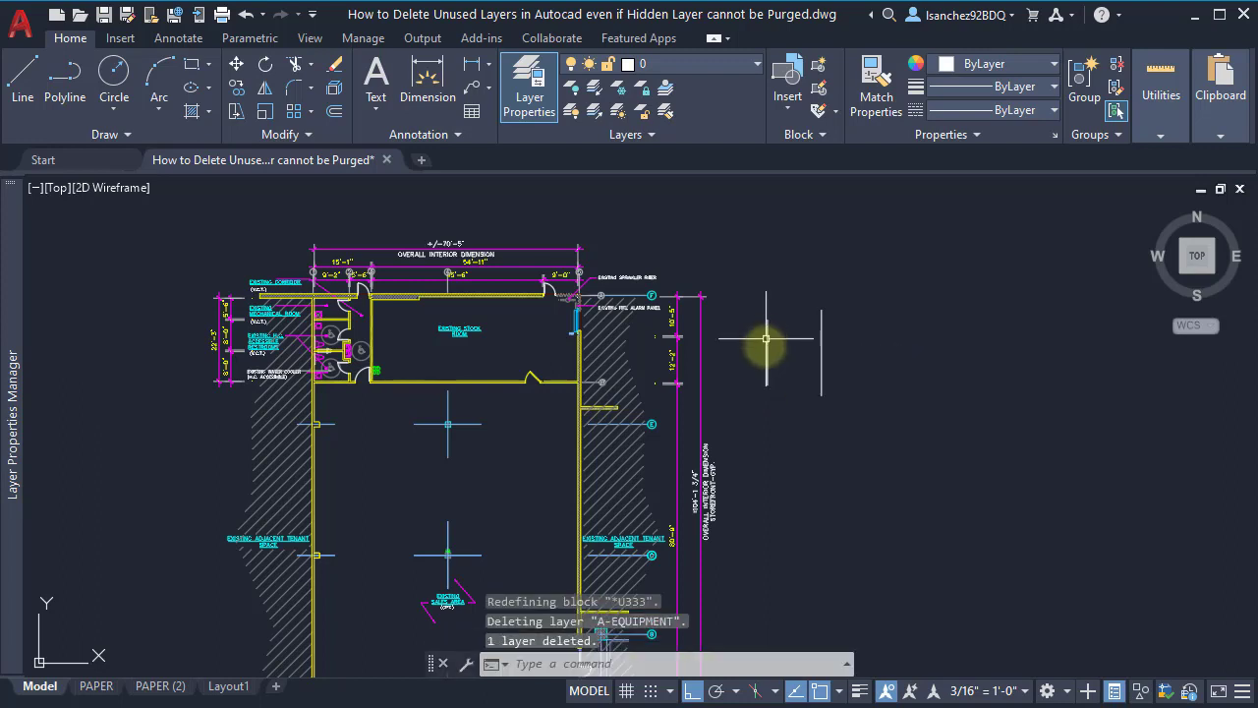
Select the merged vertical line to check its layer.
click(825, 343)
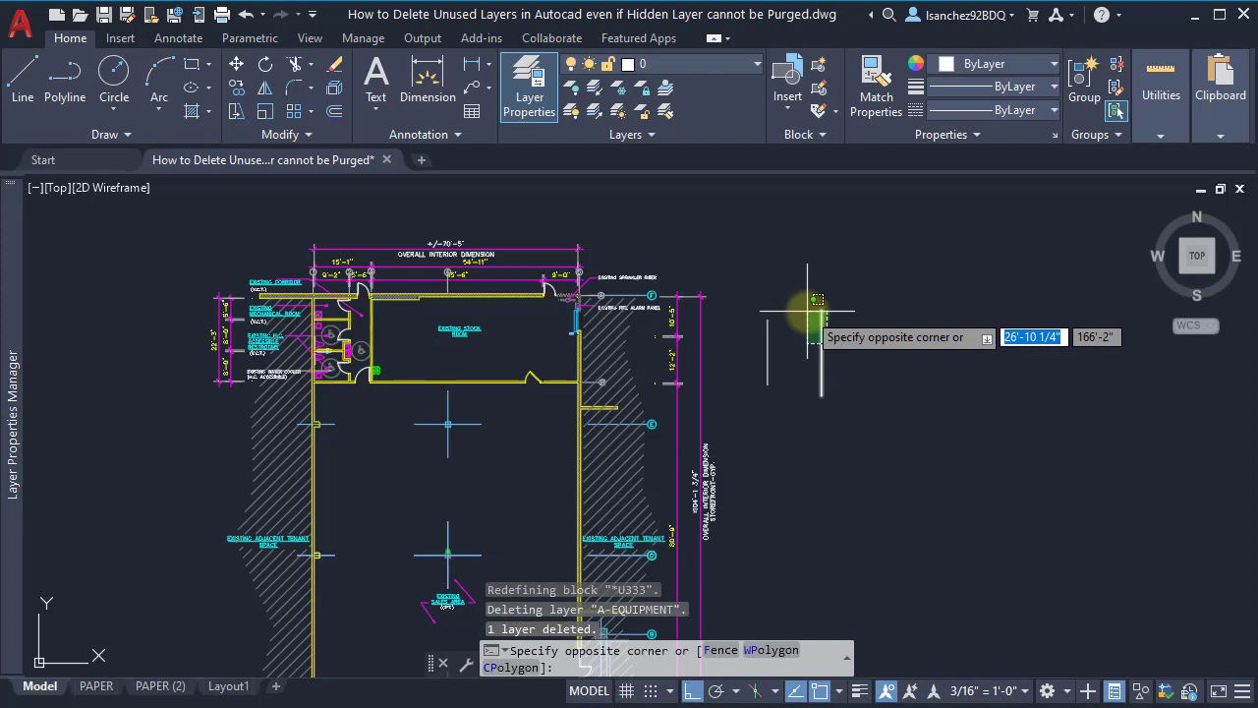
key(Escape)
click(865, 435)
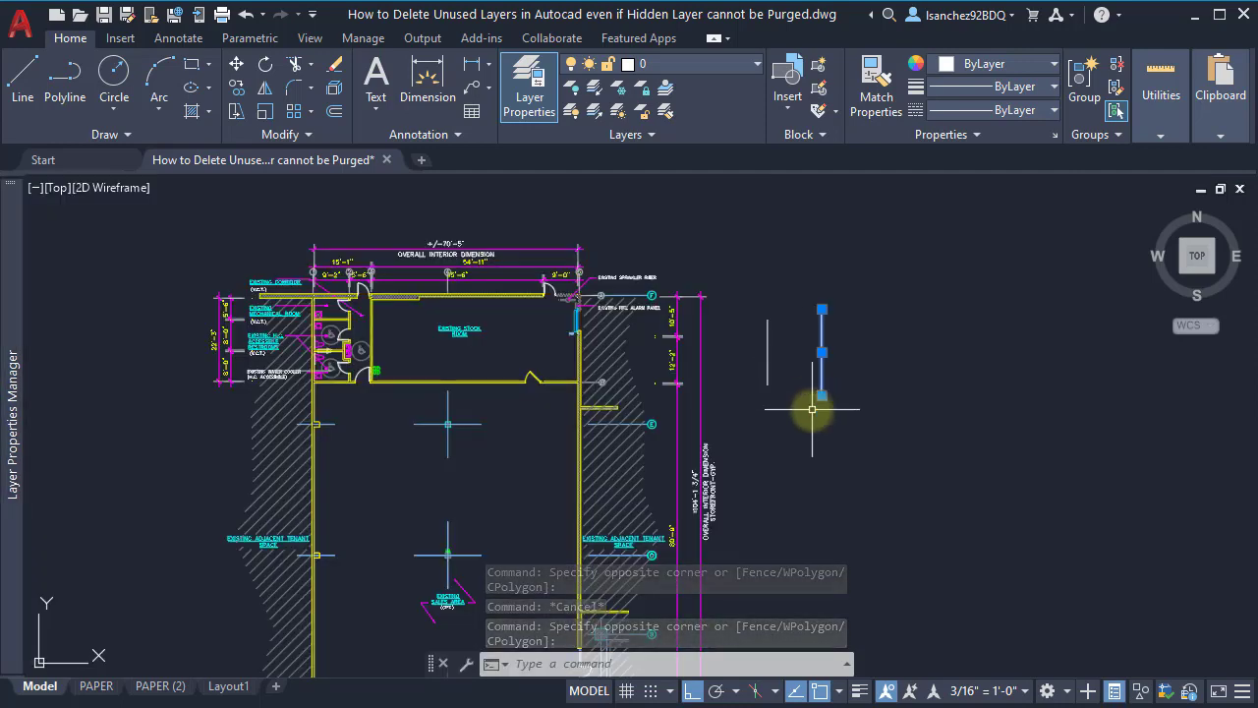
key(Escape)
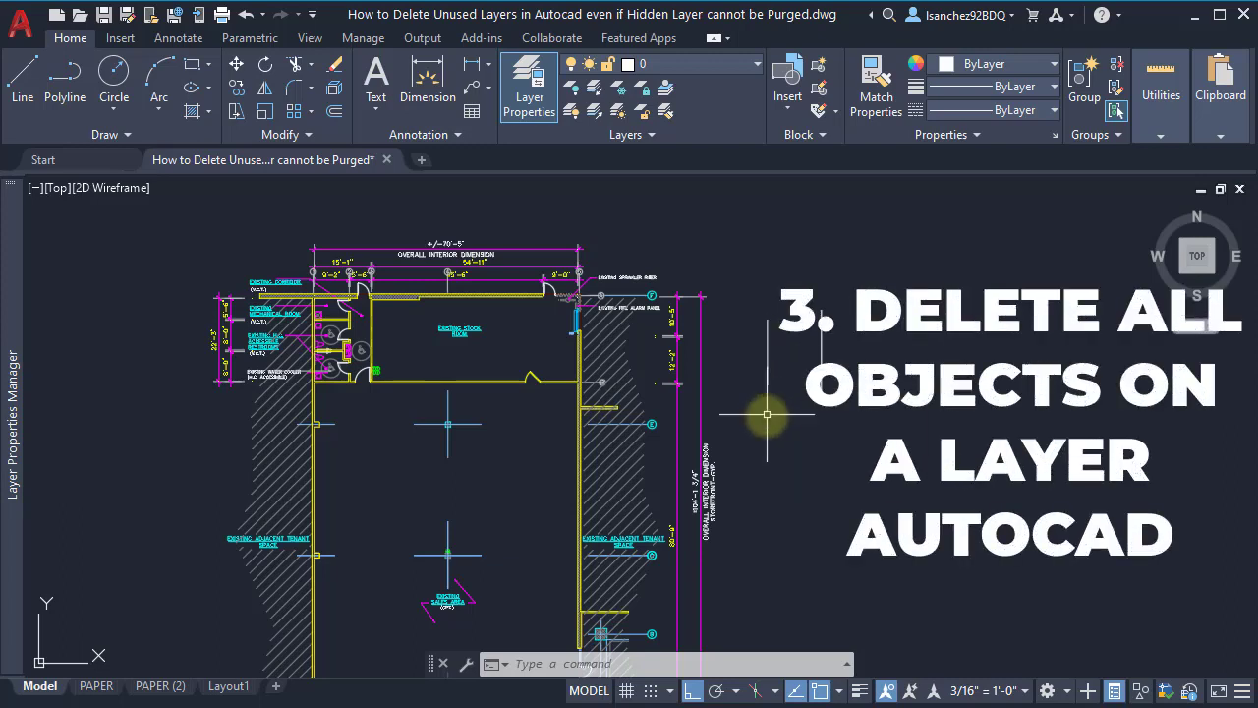
middle_drag(764, 347, 816, 332)
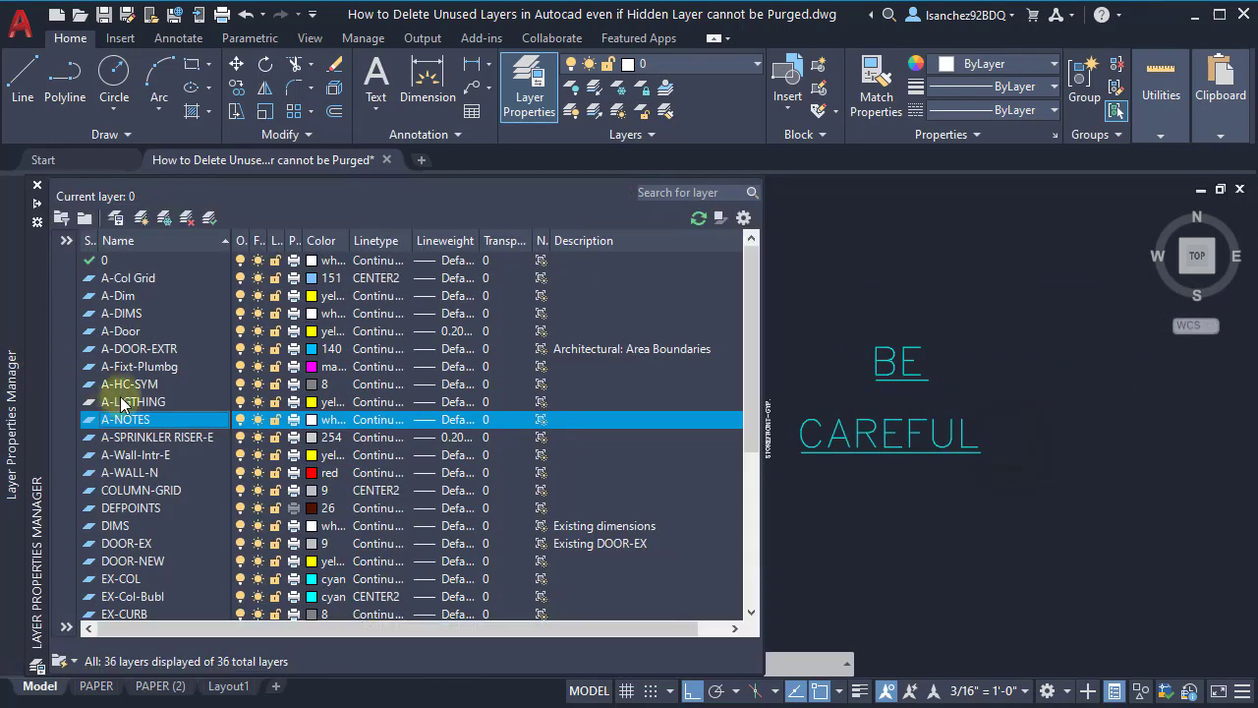
click(181, 402)
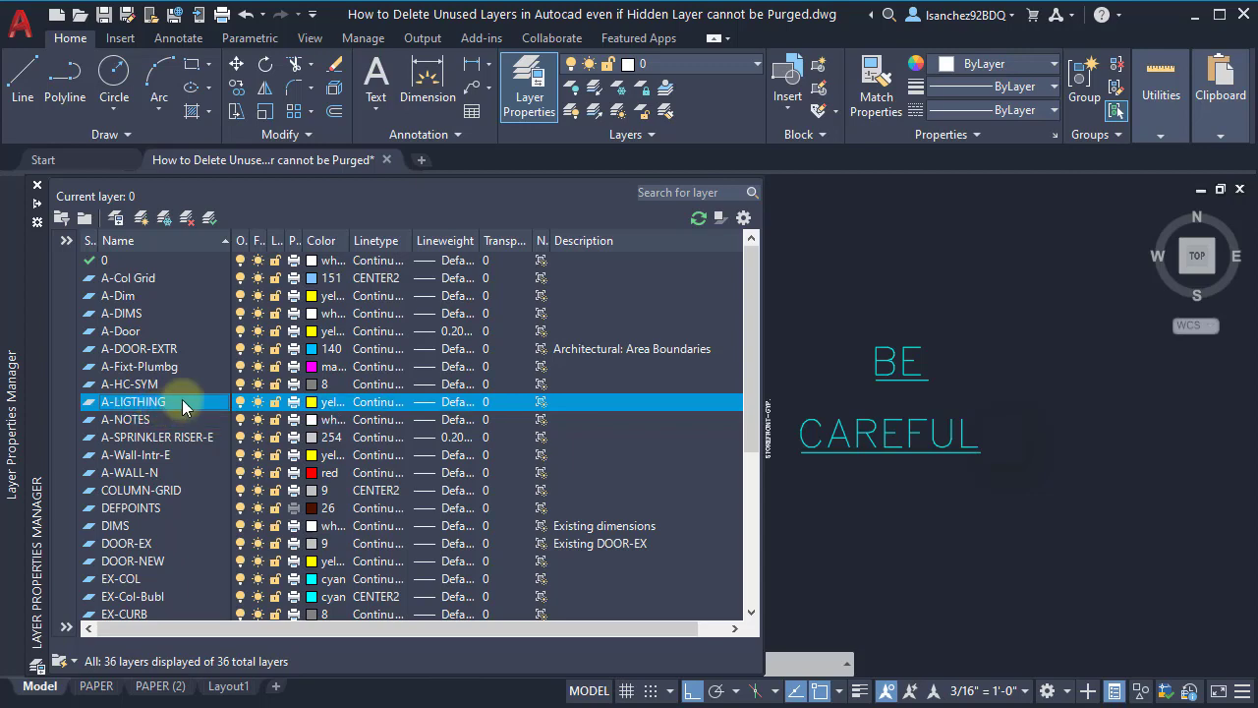
right_click(183, 401)
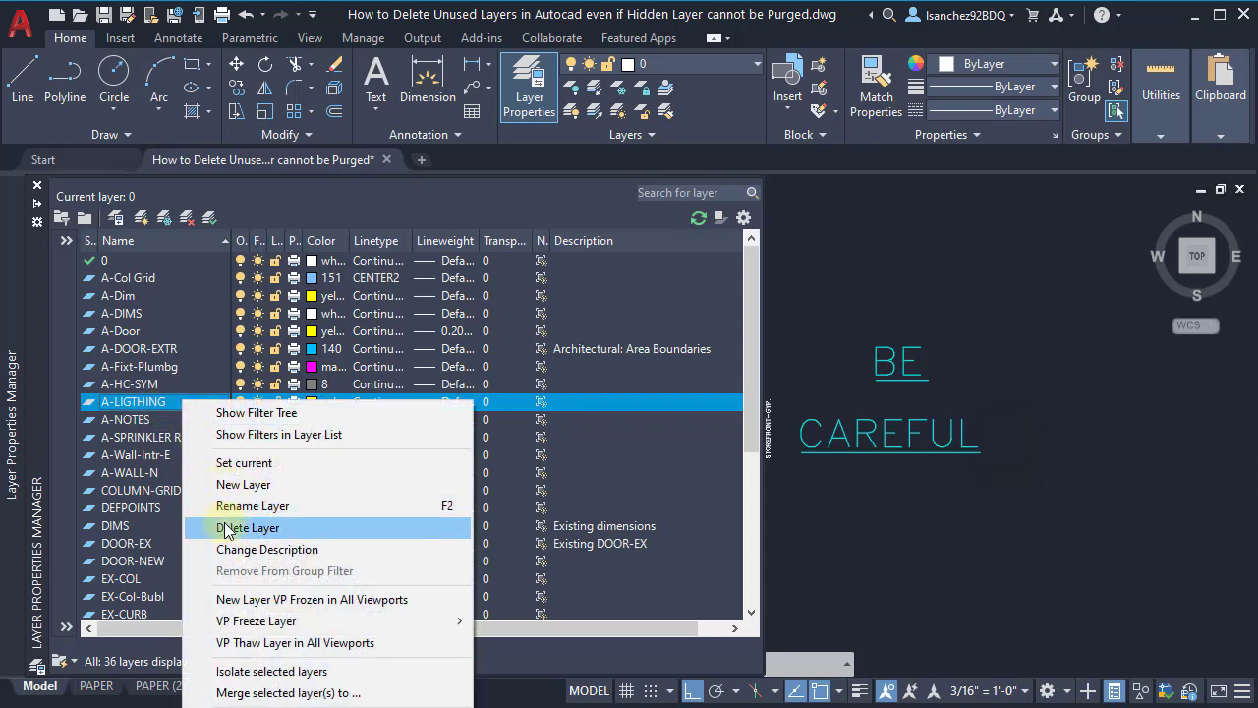
click(226, 529)
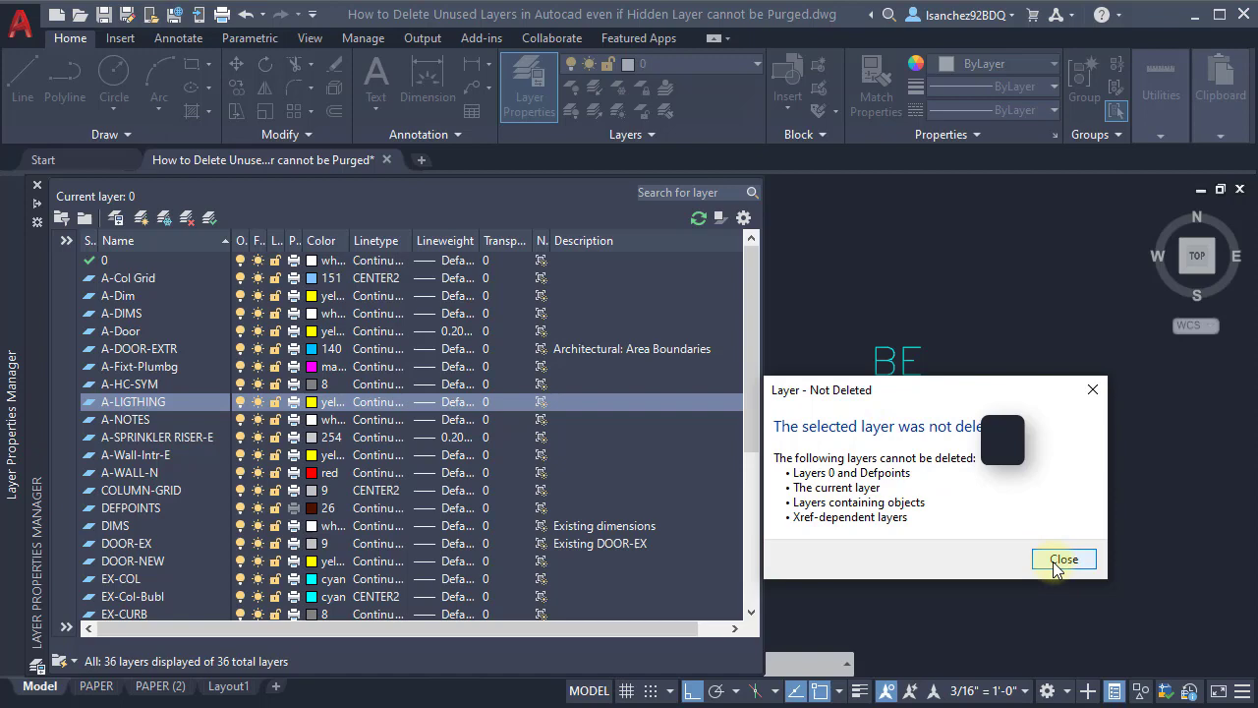
click(1055, 567)
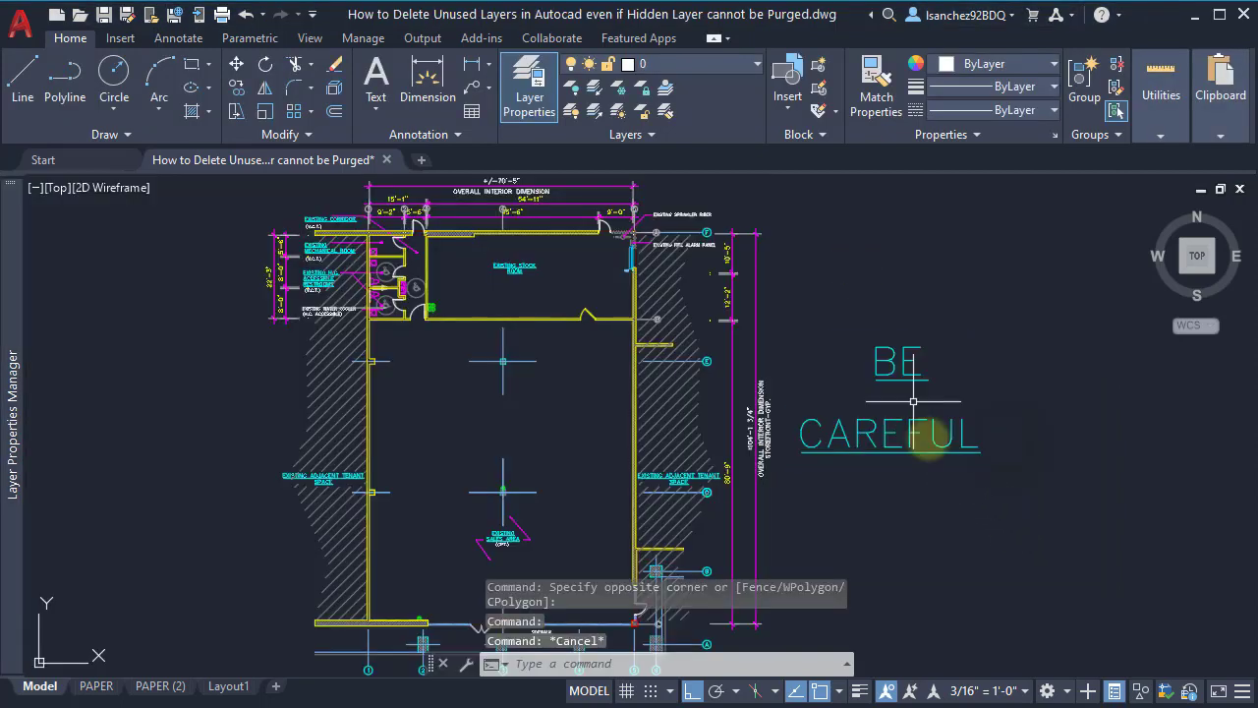
Move the BE and CAREFUL texts onto A-LIGTHING, then undo with Ctrl+Z.
click(968, 487)
click(871, 316)
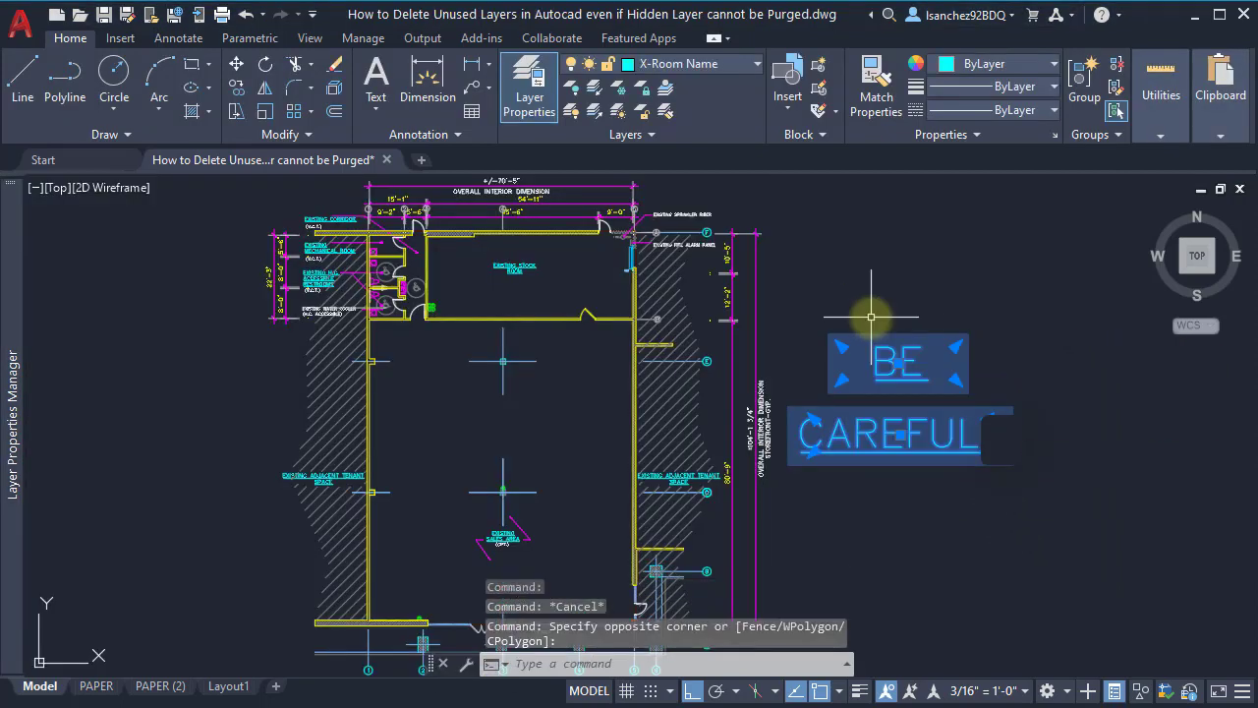
click(723, 69)
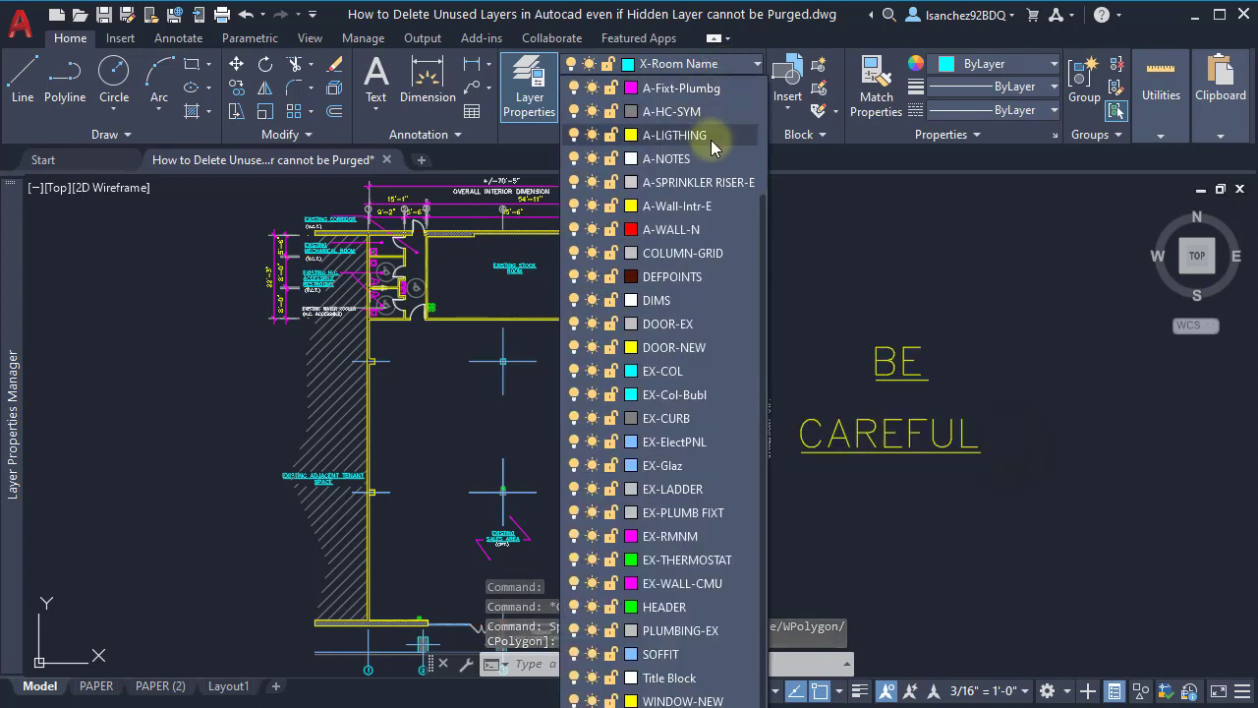
click(654, 136)
key(Escape)
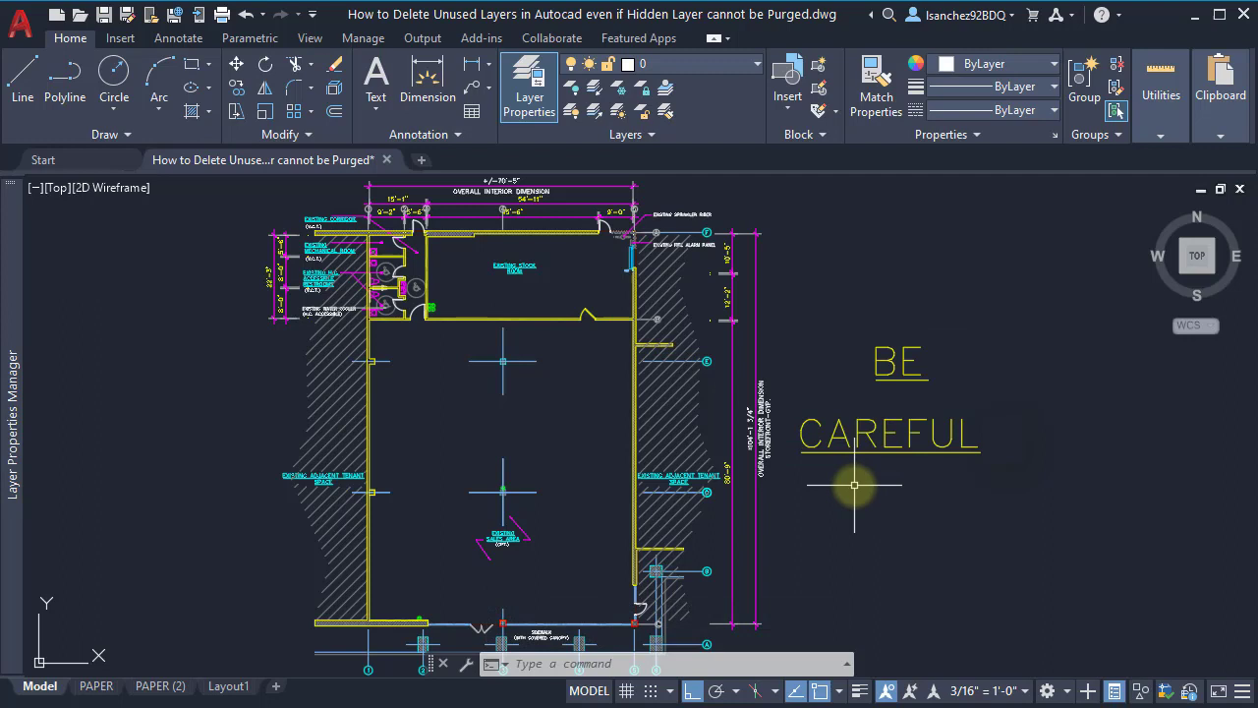
key(ctrl+z)
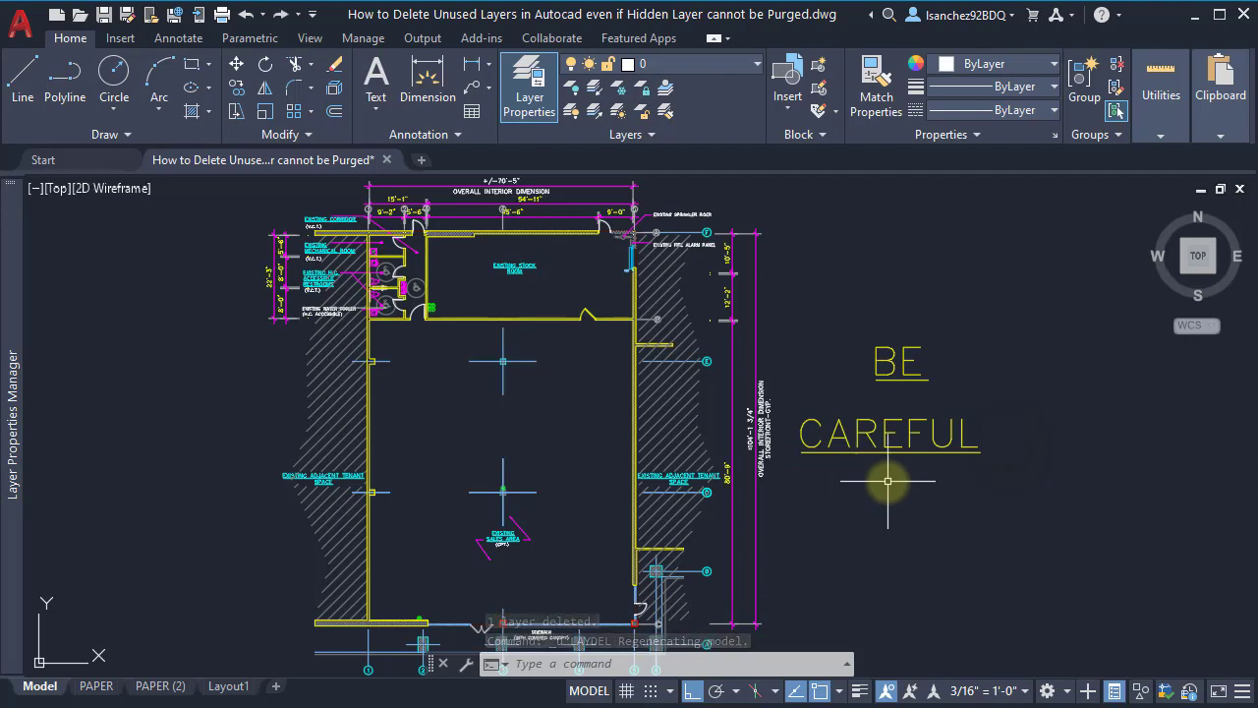
Delete layer A-LIGTHING with LAYDEL by picking the BE text and confirming Yes.
text(LAYDER)
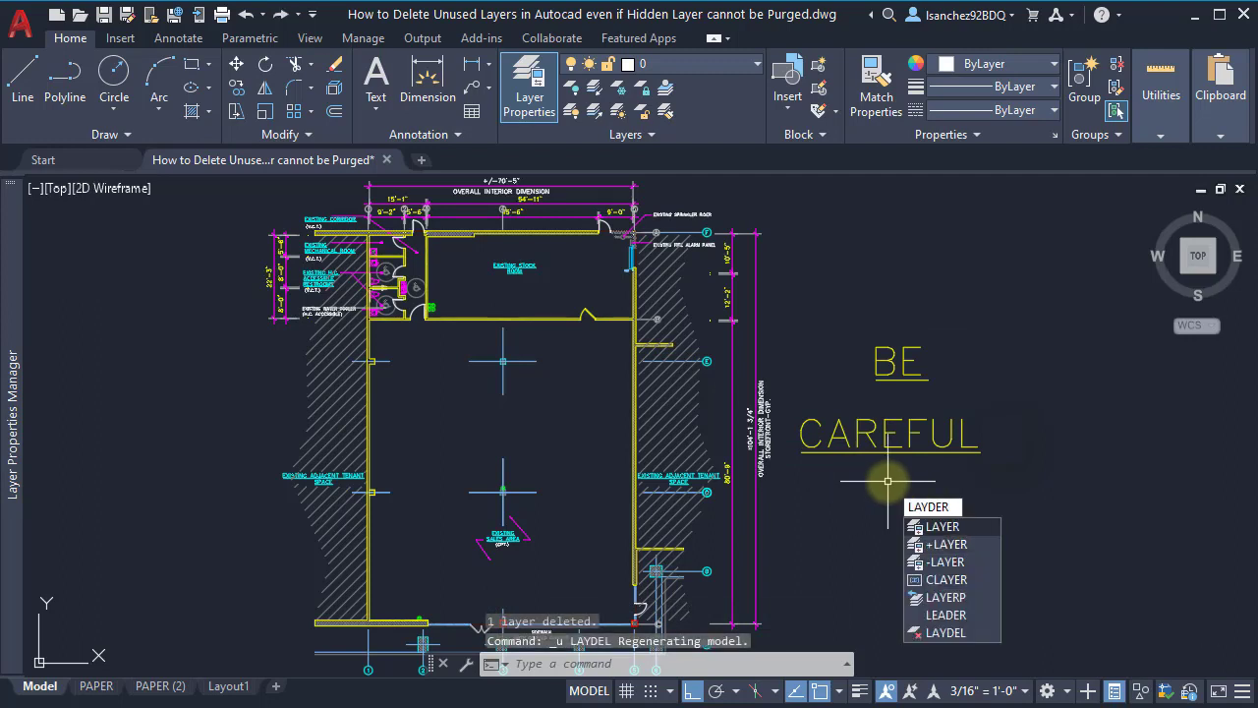
key(BackSpace)
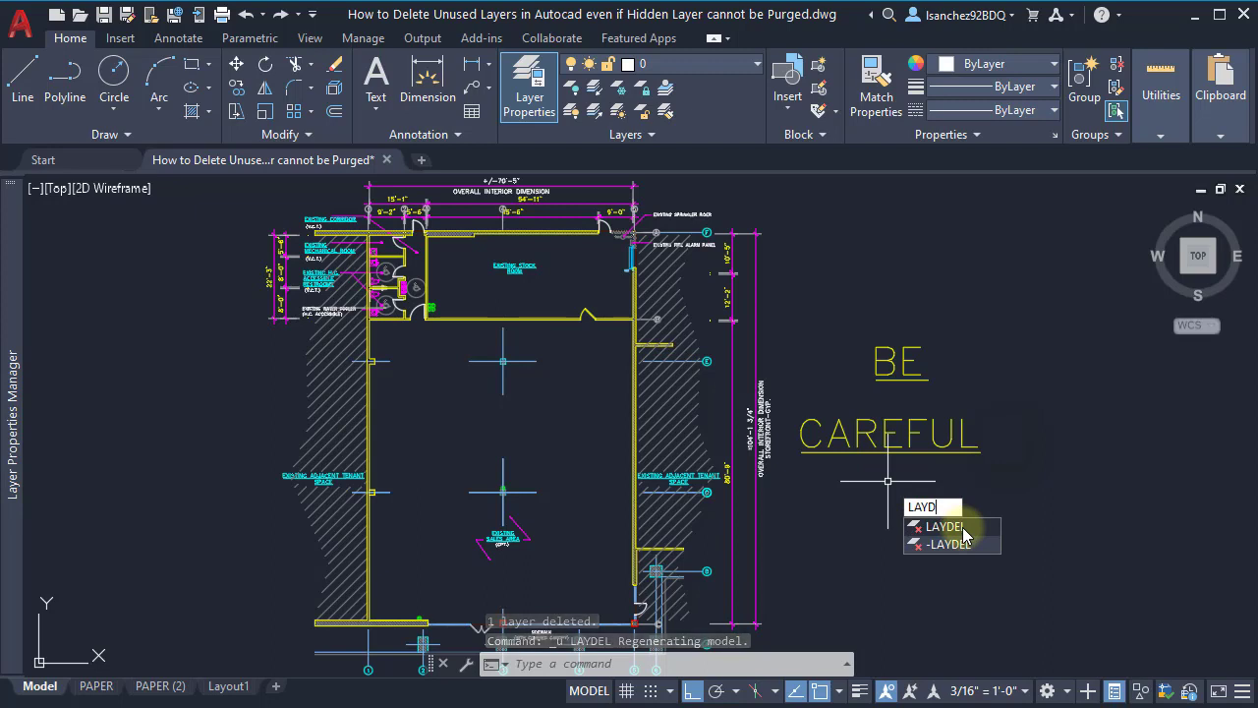
click(945, 528)
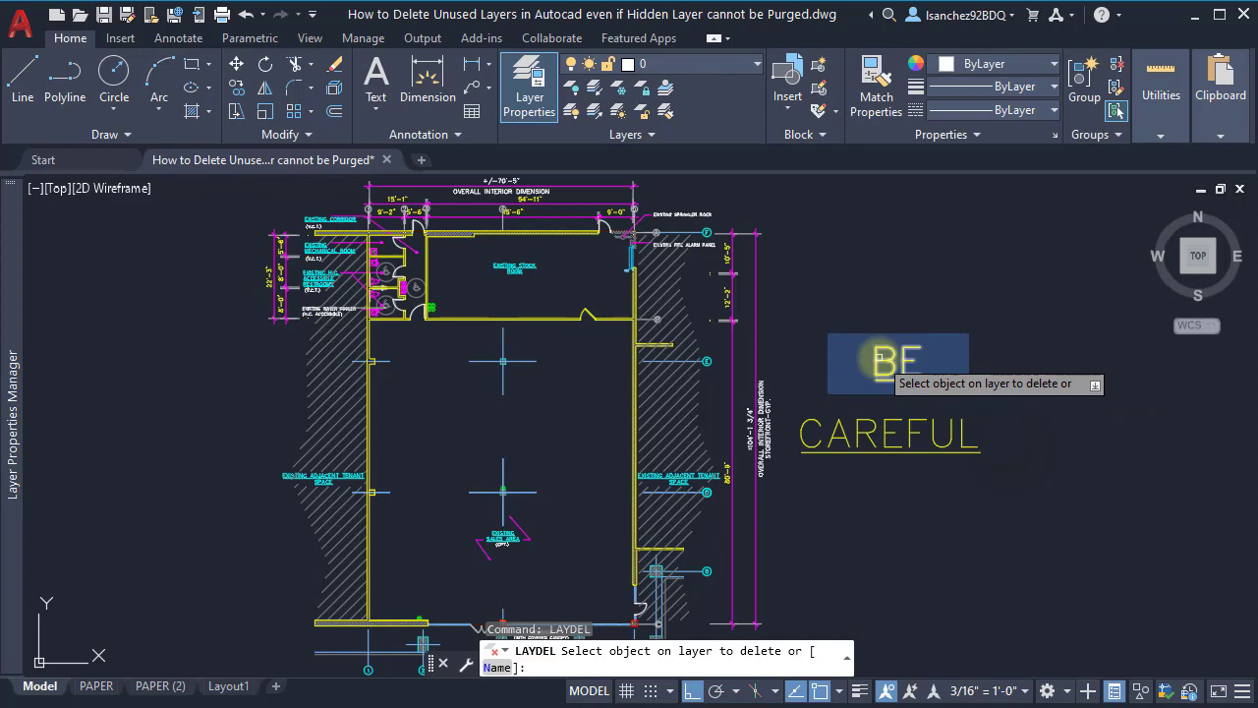
click(877, 363)
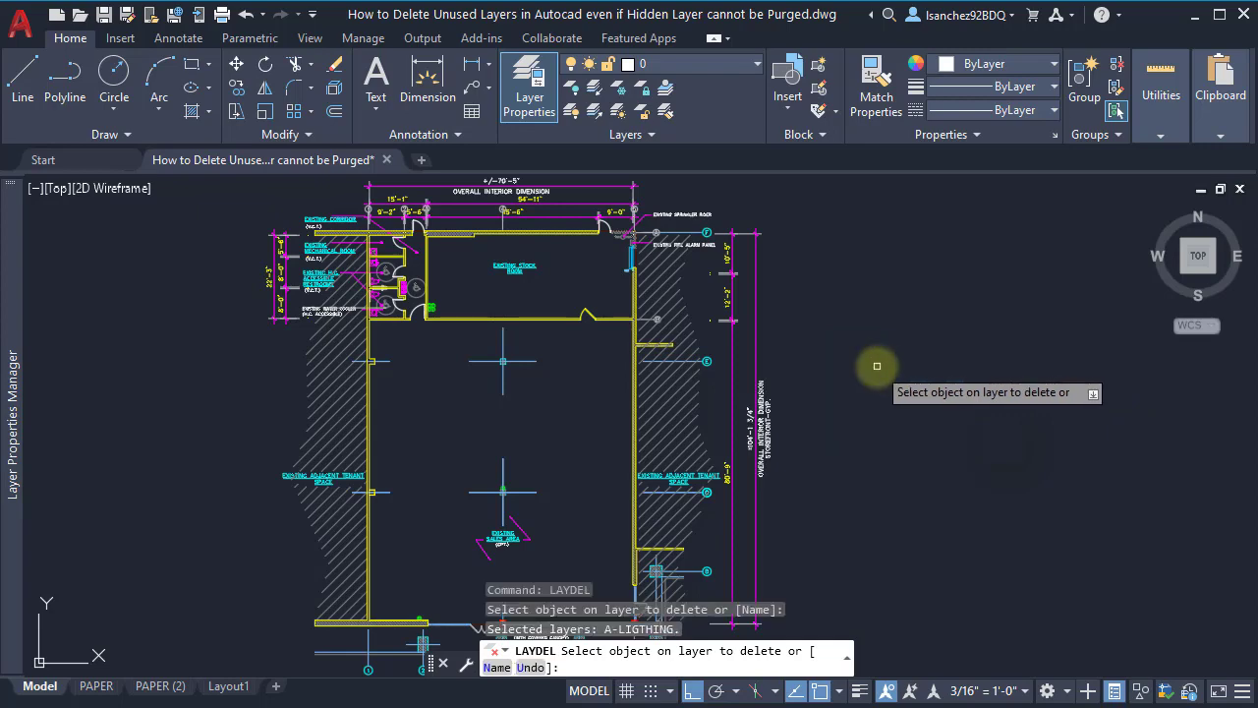
key(Return)
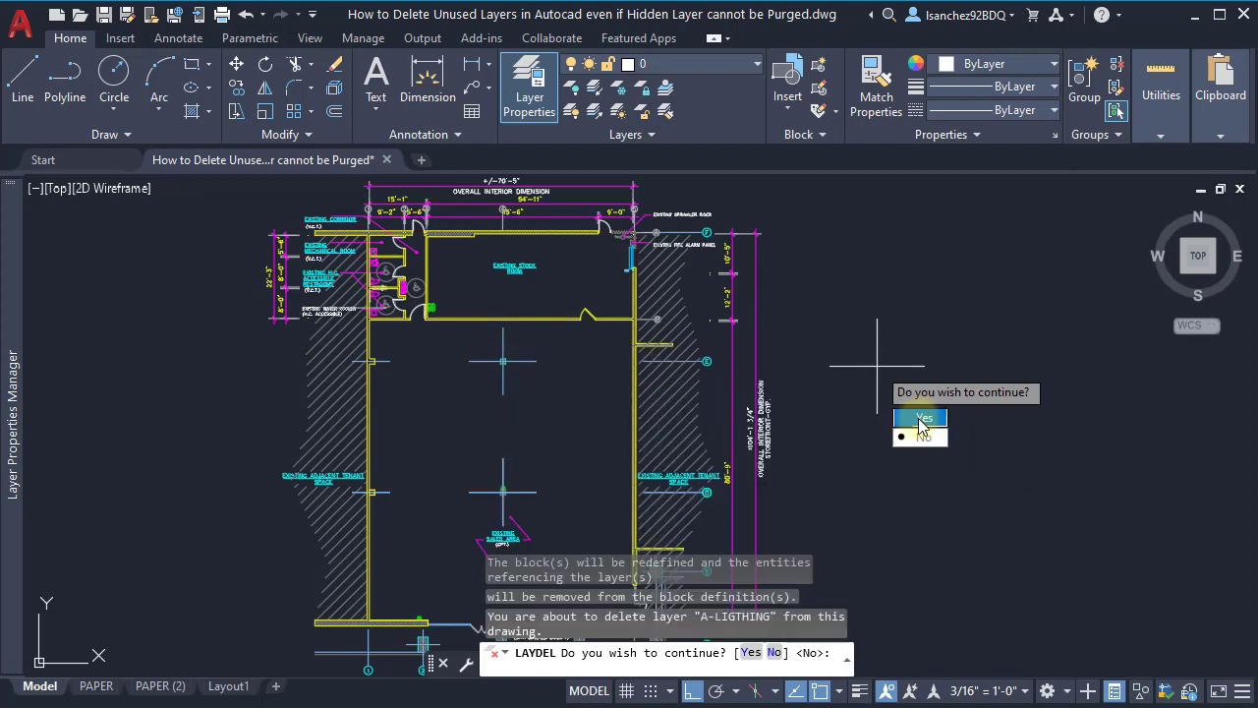
click(920, 422)
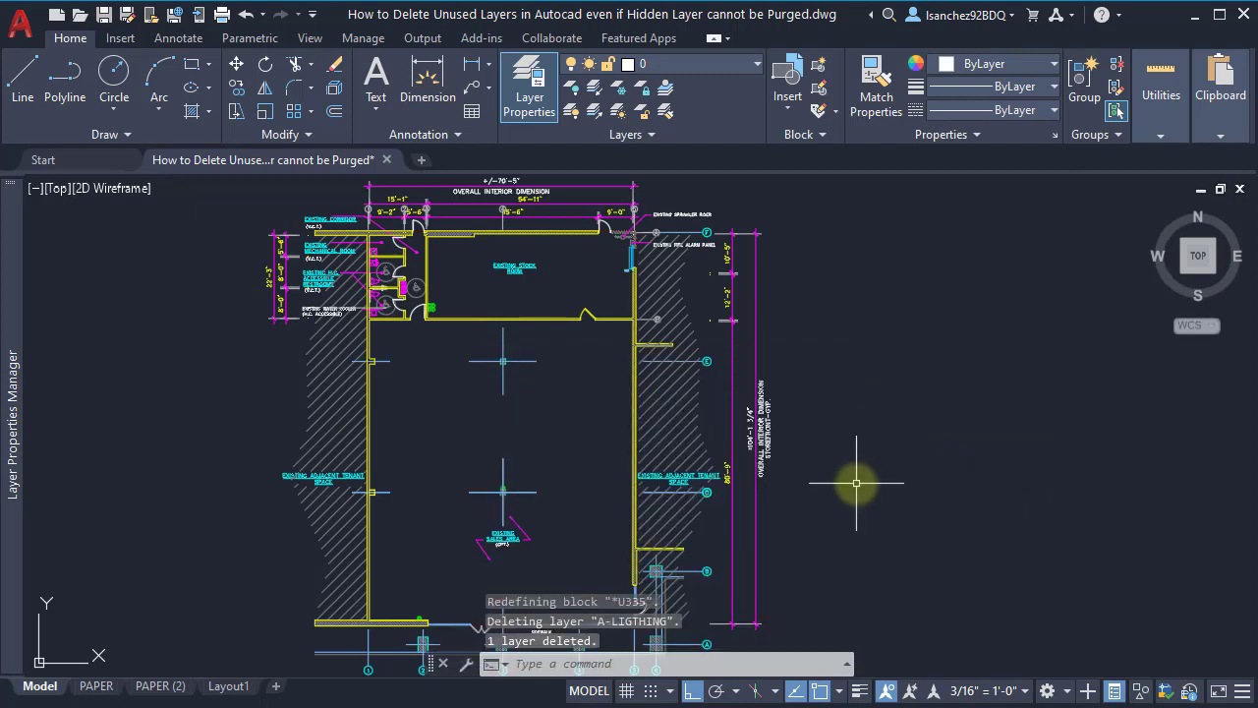